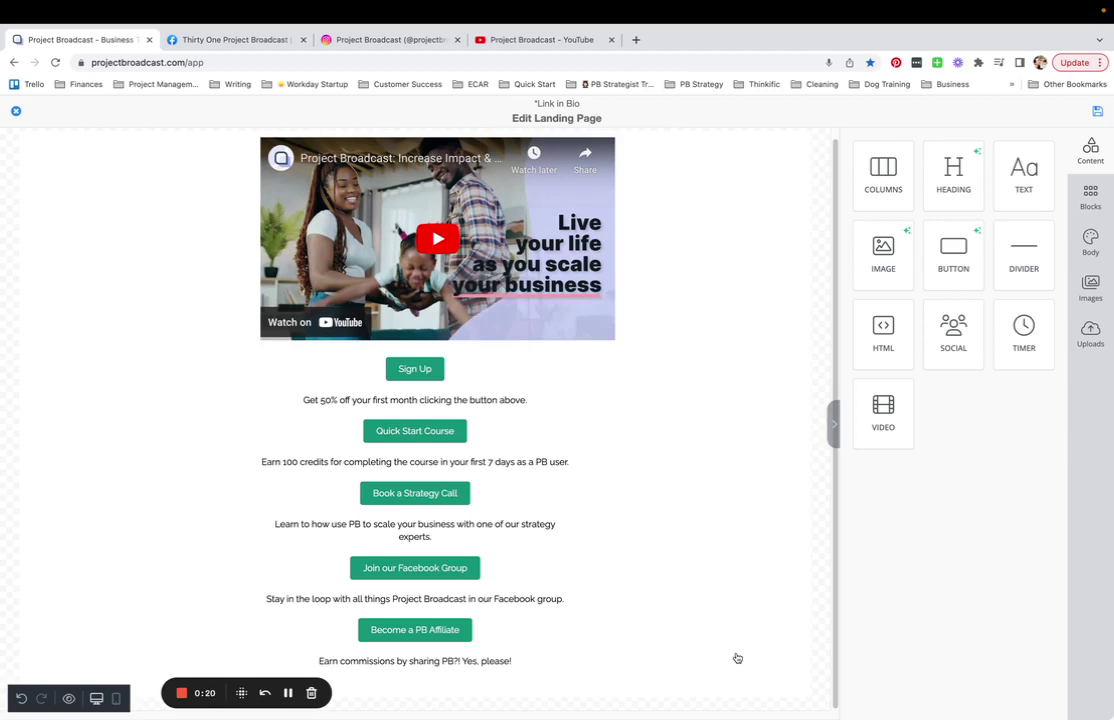
- Show the blank row layouts in the editor's blocks panel
{"action": "left_click", "coordinate": [1092, 197]}
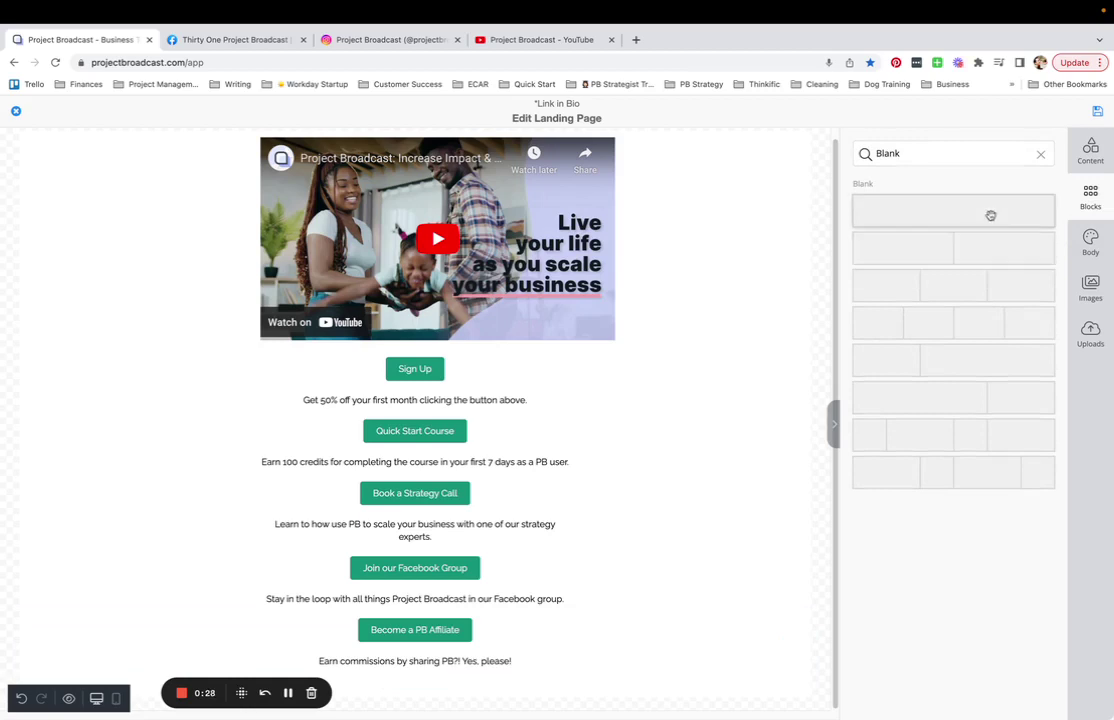
- Add a blank one-column row at the page bottom with social icons in it
{"action": "left_click_drag", "start_coordinate": [990, 216], "coordinate": [508, 682]}
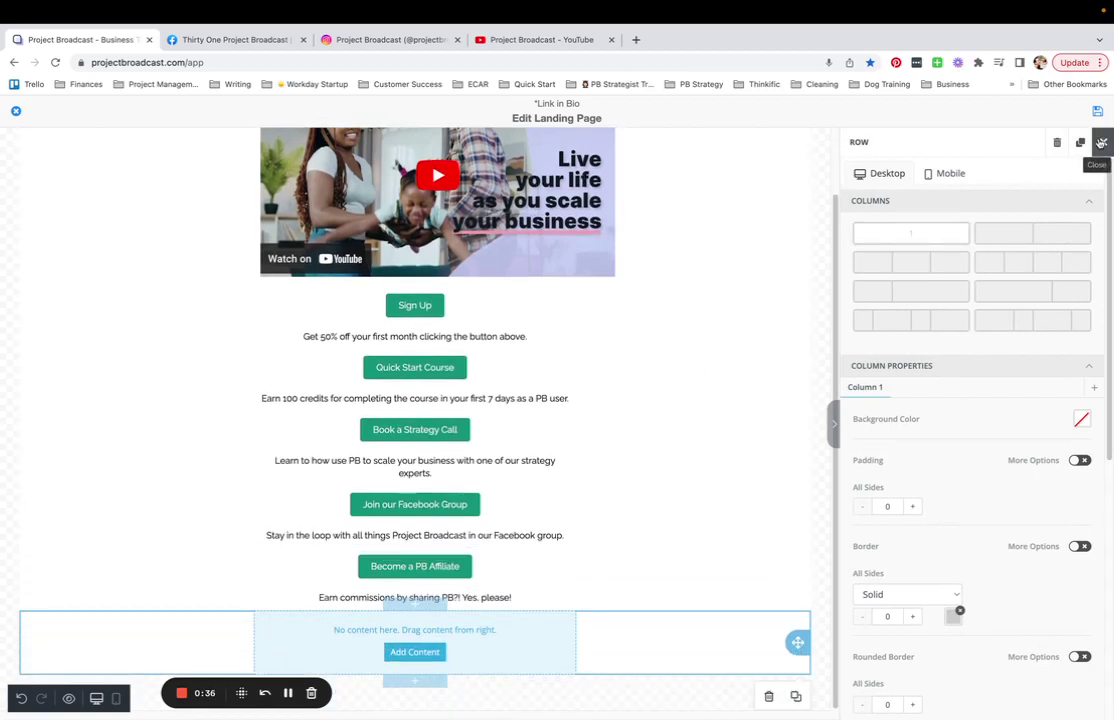
{"action": "left_click", "coordinate": [1101, 143]}
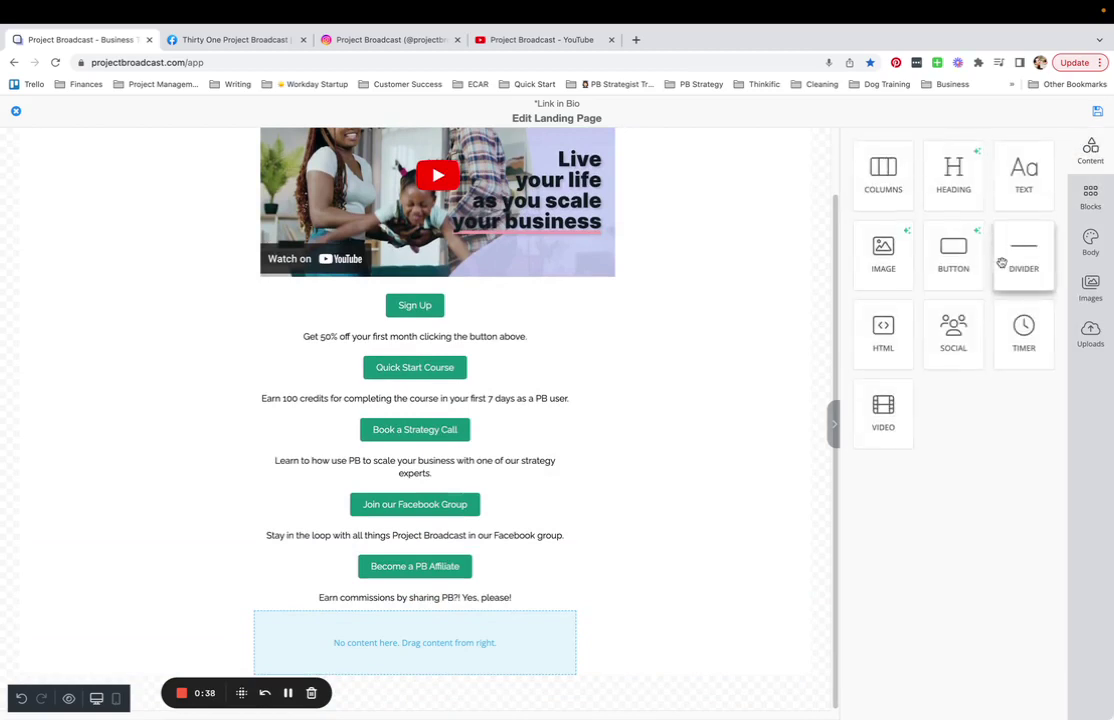
{"action": "left_click_drag", "start_coordinate": [972, 326], "coordinate": [492, 628]}
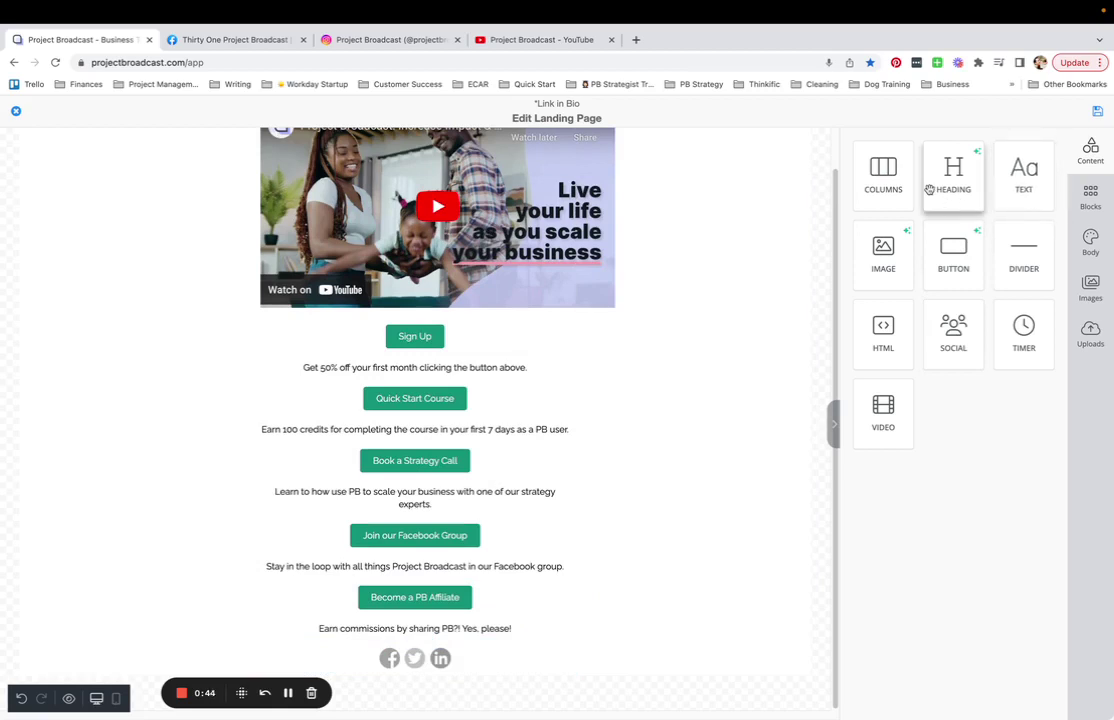
- Drop an image, a text block and a button into the new row below the icons
{"action": "left_click_drag", "start_coordinate": [884, 259], "coordinate": [430, 672]}
{"action": "scroll", "coordinate": [660, 450], "scroll_direction": "down", "scroll_amount": 2}
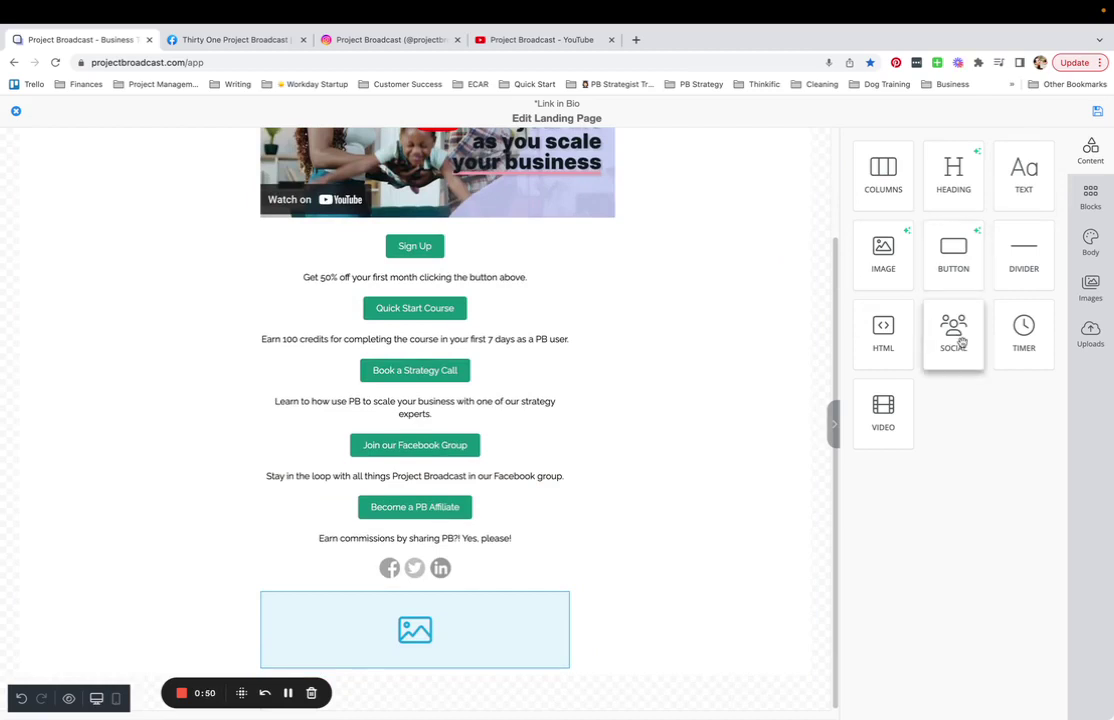
{"action": "left_click_drag", "start_coordinate": [1020, 185], "coordinate": [448, 675]}
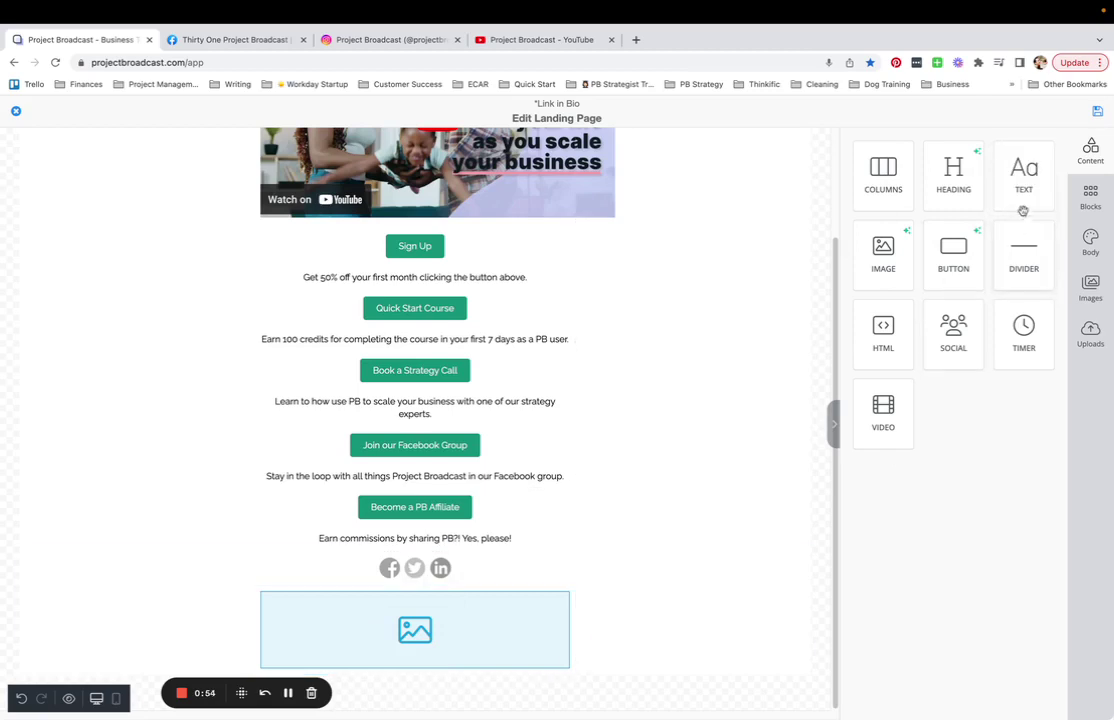
{"action": "left_click_drag", "start_coordinate": [1022, 170], "coordinate": [390, 649]}
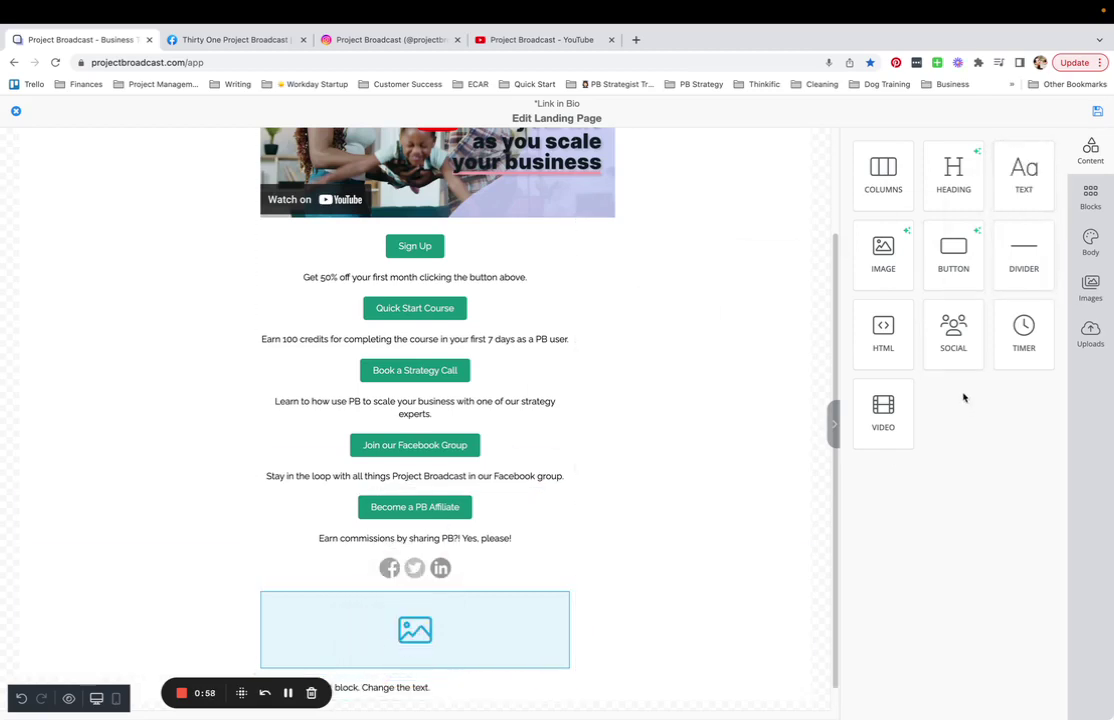
{"action": "left_click_drag", "start_coordinate": [955, 262], "coordinate": [475, 672]}
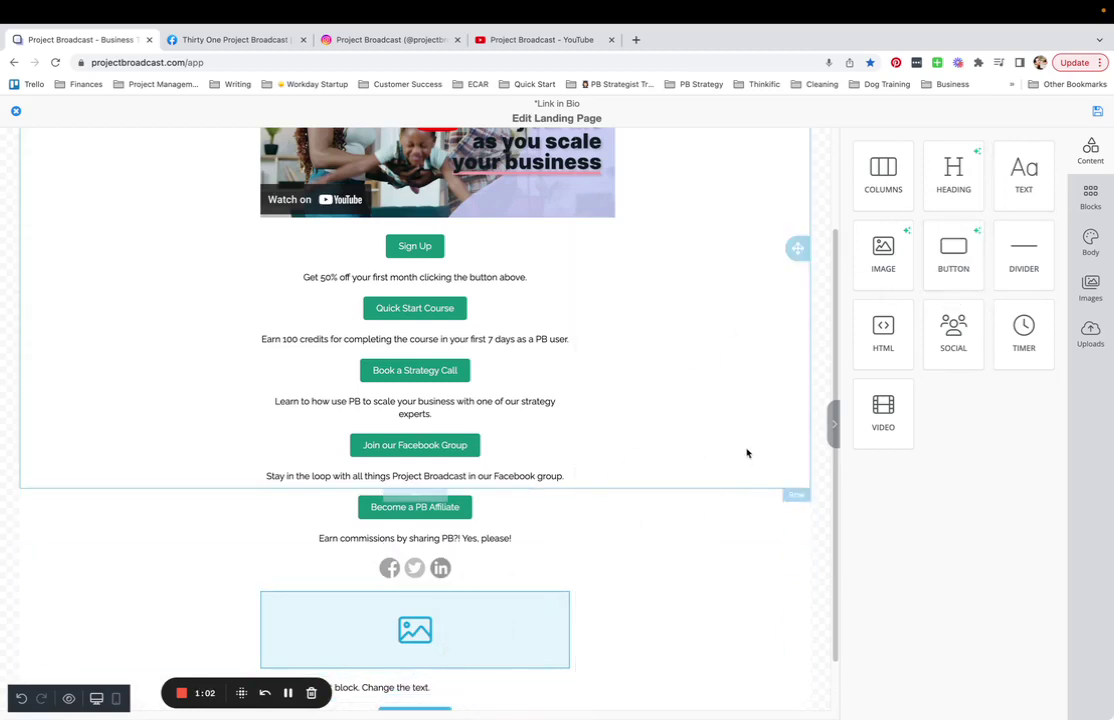
- Add Facebook, Instagram and YouTube icons to the new social icons block
{"action": "scroll", "coordinate": [680, 500], "scroll_direction": "down", "scroll_amount": 1}
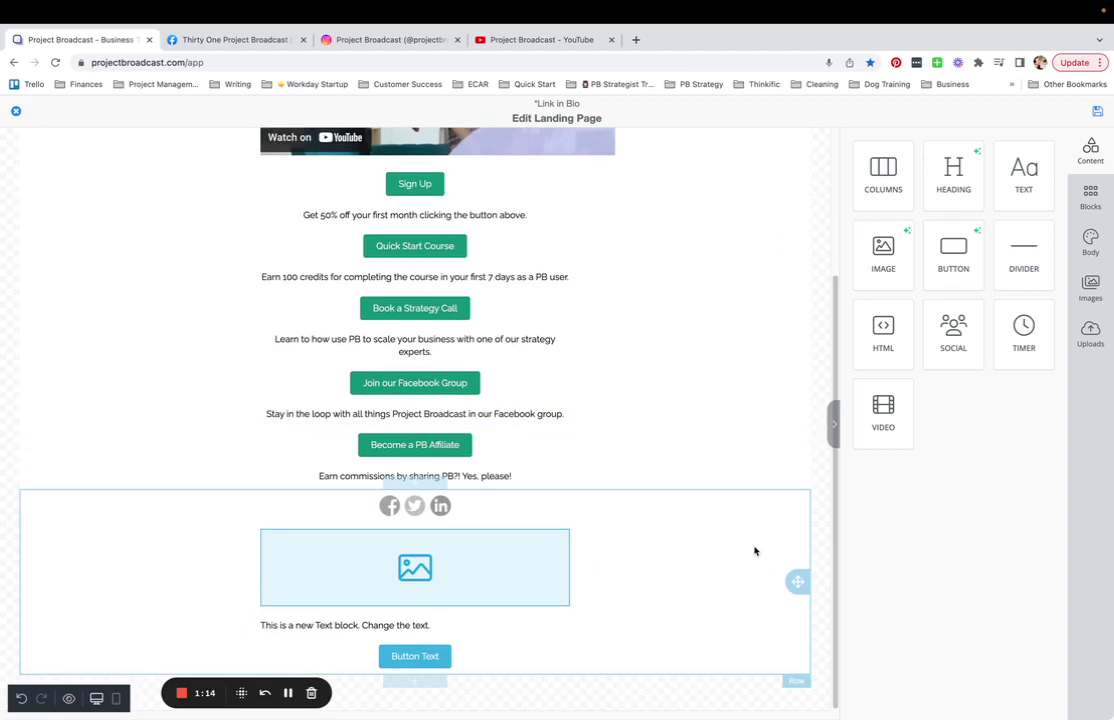
{"action": "left_click", "coordinate": [448, 506]}
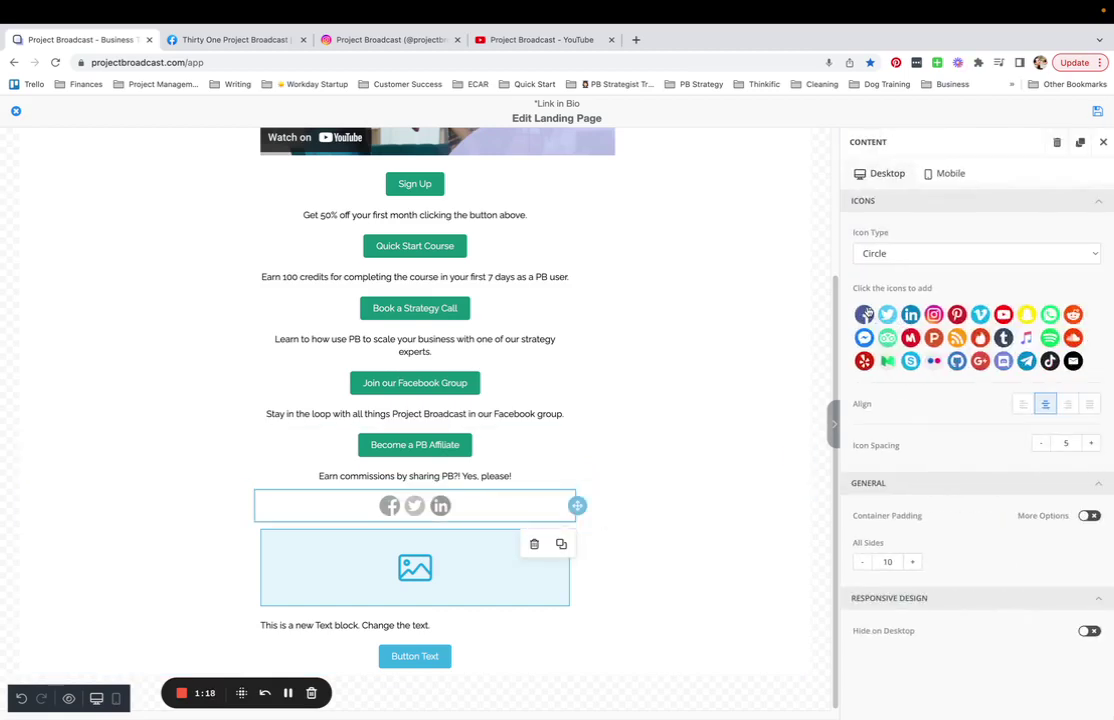
{"action": "left_click", "coordinate": [865, 314]}
{"action": "left_click", "coordinate": [910, 417]}
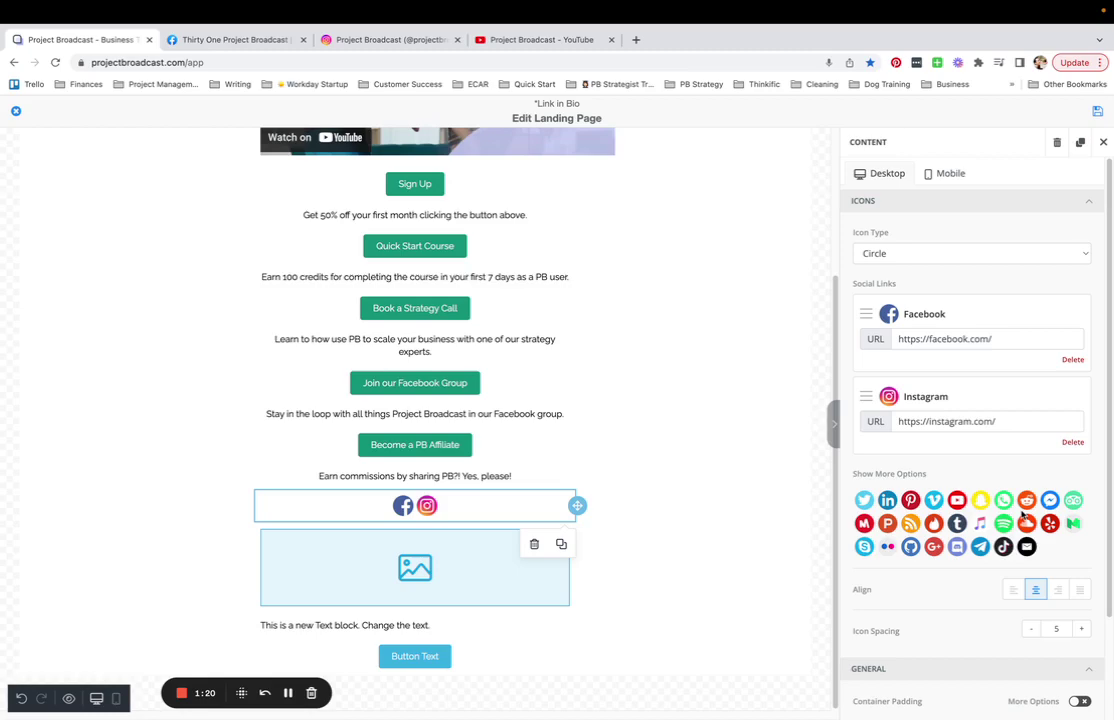
{"action": "left_click", "coordinate": [957, 500]}
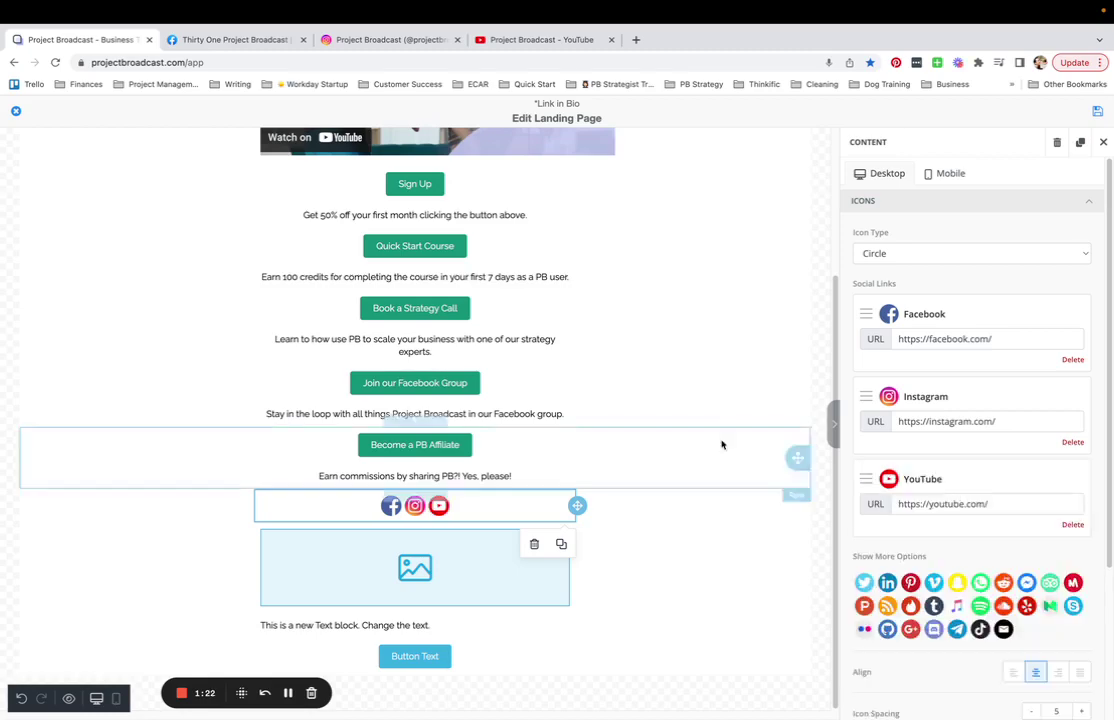
- Search Facebook for 'pro' and copy the Project Broadcast group page's web address
{"action": "left_click", "coordinate": [244, 58]}
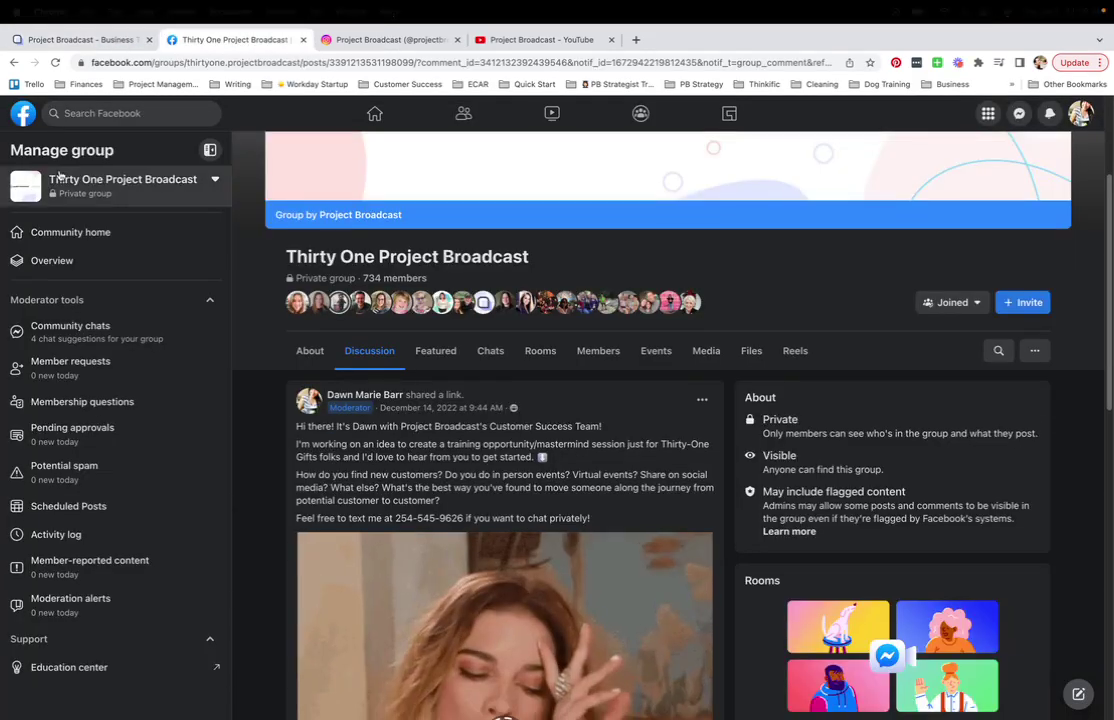
{"action": "left_click", "coordinate": [118, 113]}
{"action": "type", "text": "pro"}
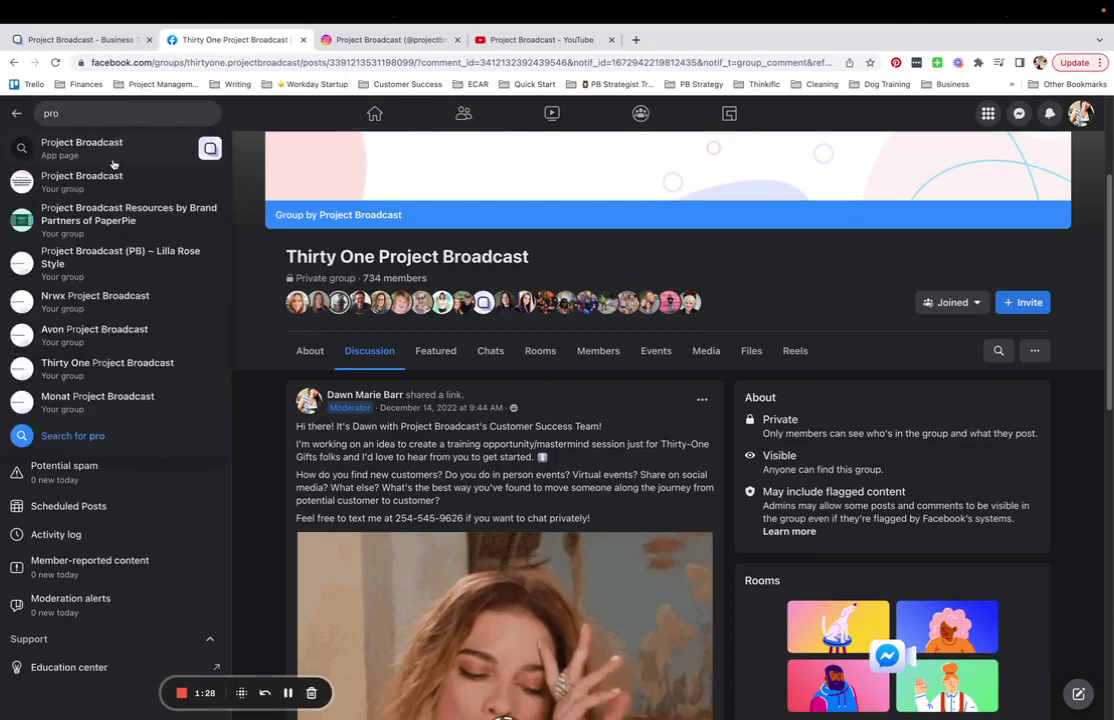
{"action": "left_click", "coordinate": [88, 176]}
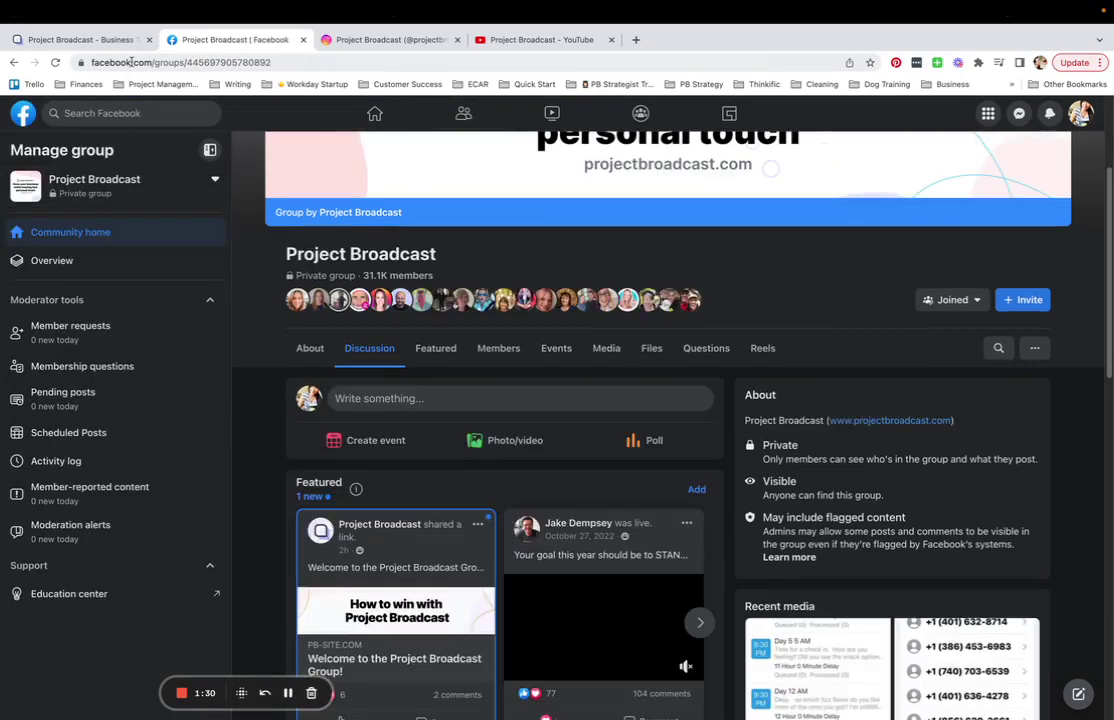
{"action": "left_click", "coordinate": [130, 62]}
{"action": "right_click", "coordinate": [130, 62]}
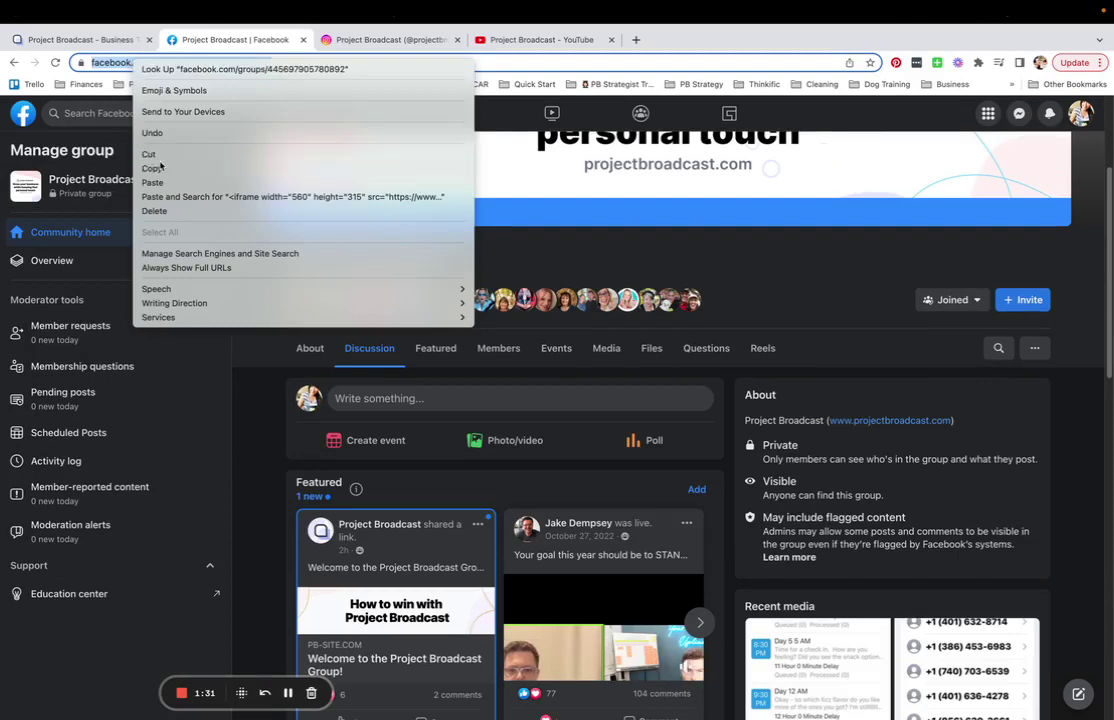
{"action": "left_click", "coordinate": [155, 168]}
{"action": "left_click", "coordinate": [88, 40]}
- Paste the Facebook group and Instagram profile addresses into their social link fields
{"action": "left_click_drag", "start_coordinate": [1001, 337], "coordinate": [886, 336]}
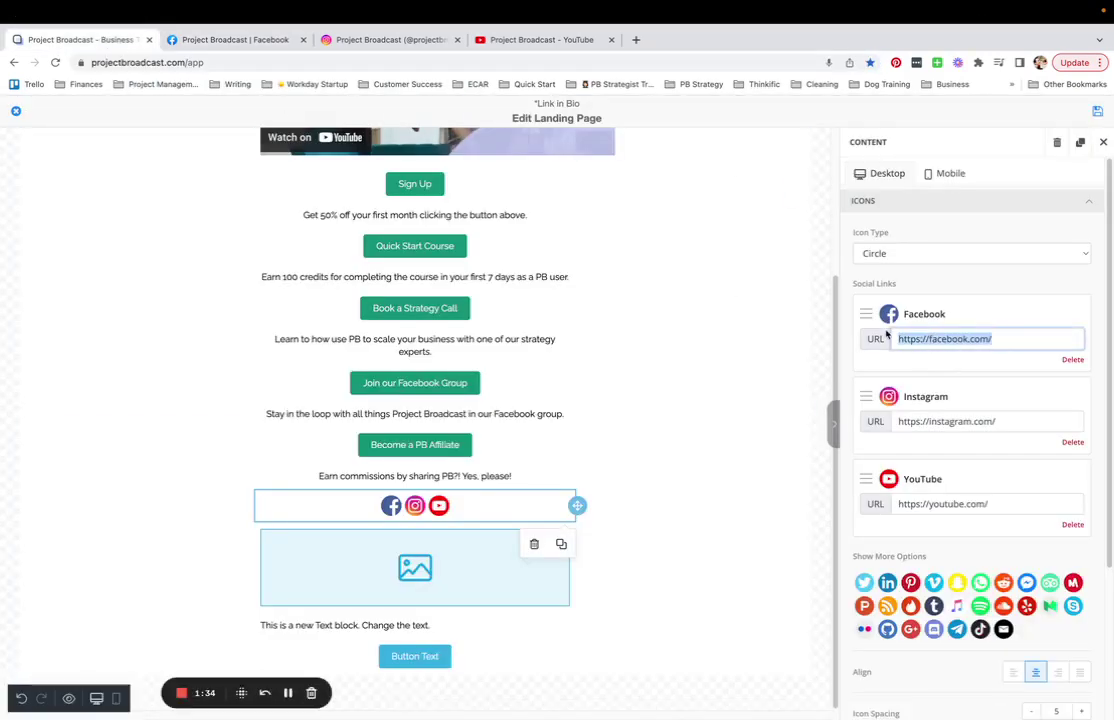
{"action": "key", "text": "ctrl+v"}
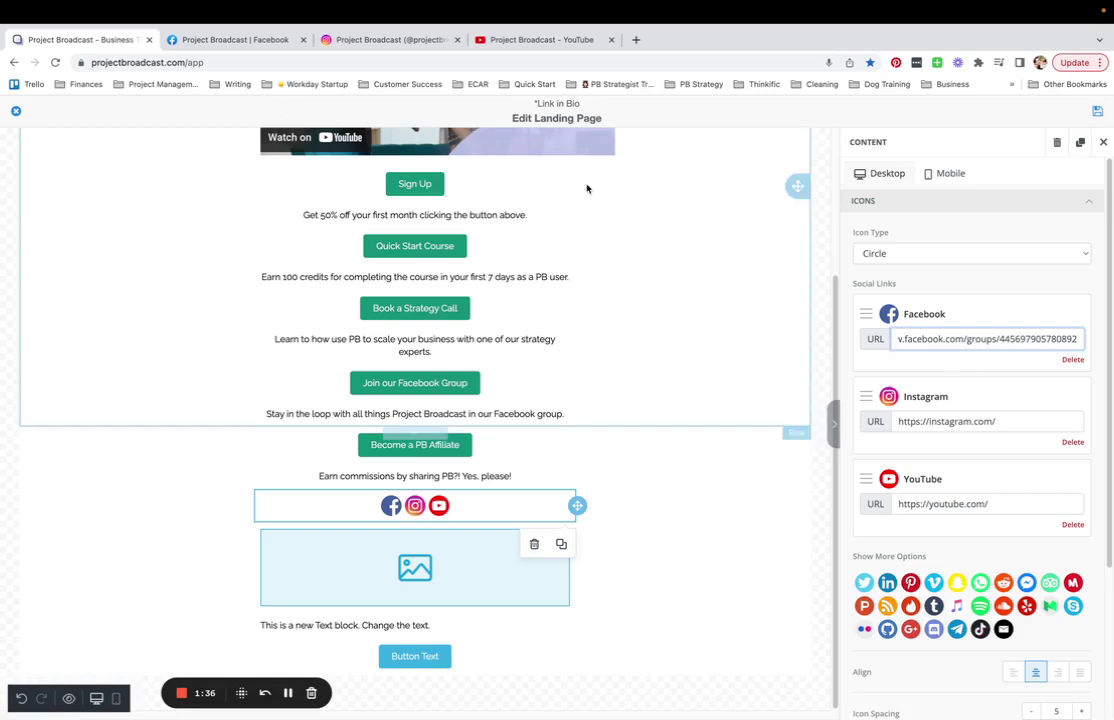
{"action": "left_click", "coordinate": [370, 41]}
{"action": "right_click", "coordinate": [207, 62]}
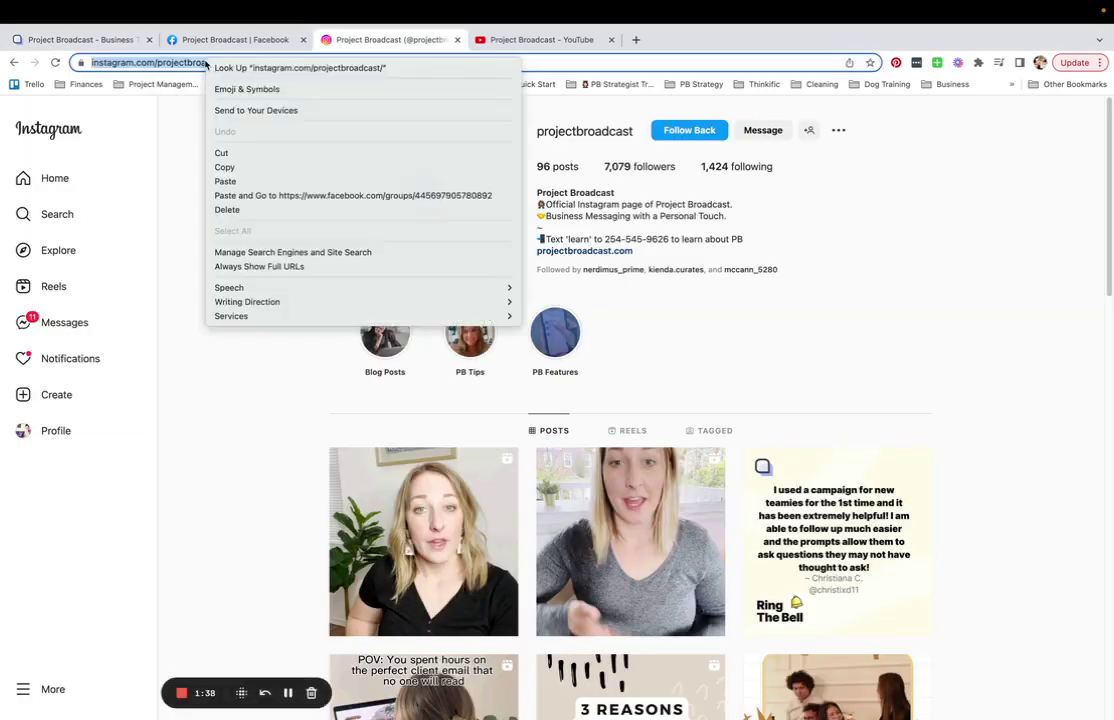
{"action": "left_click", "coordinate": [232, 168]}
{"action": "left_click", "coordinate": [80, 40]}
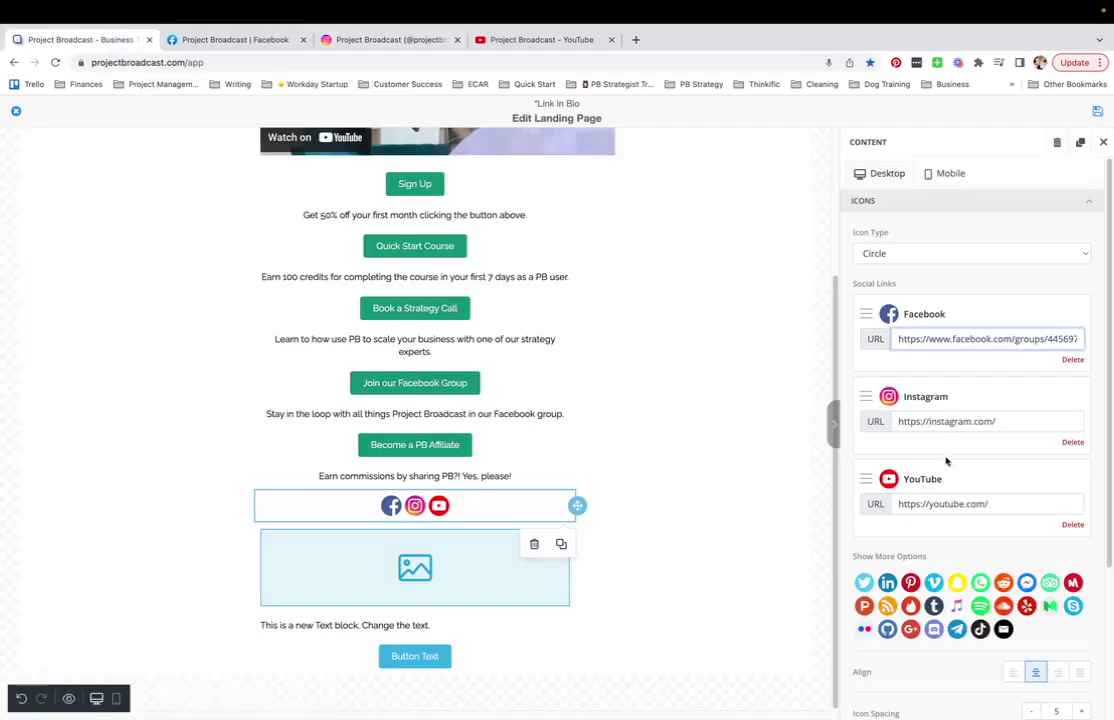
{"action": "left_click_drag", "start_coordinate": [1002, 421], "coordinate": [860, 404]}
{"action": "key", "text": "ctrl+v"}
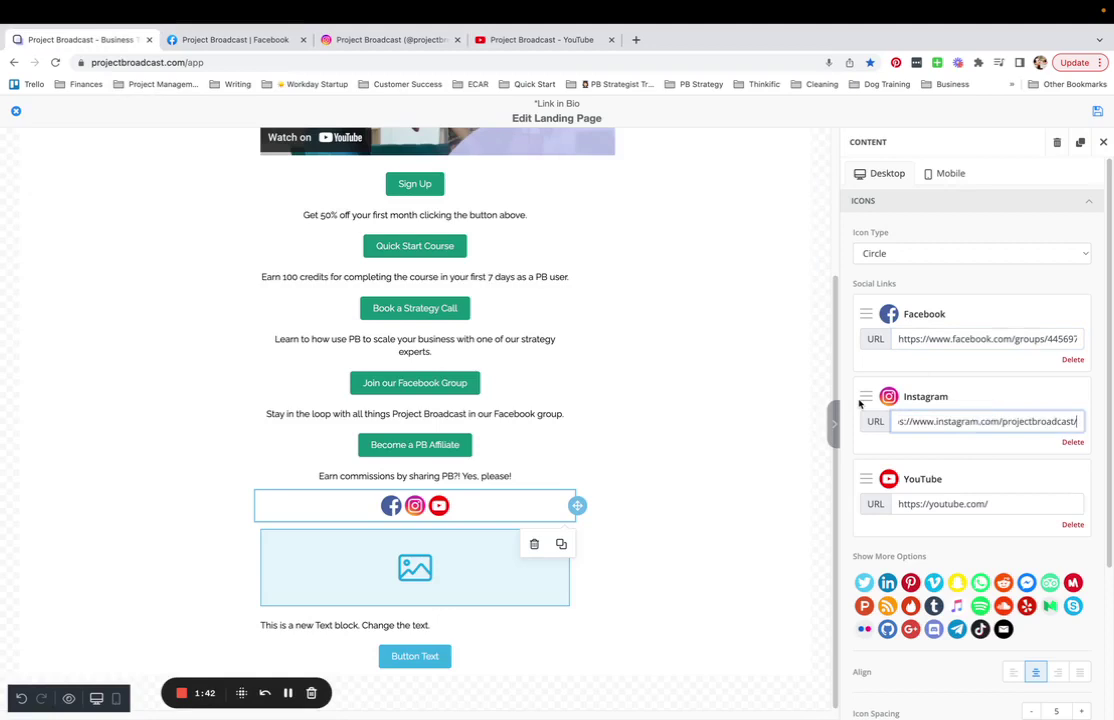
{"action": "left_click", "coordinate": [551, 40]}
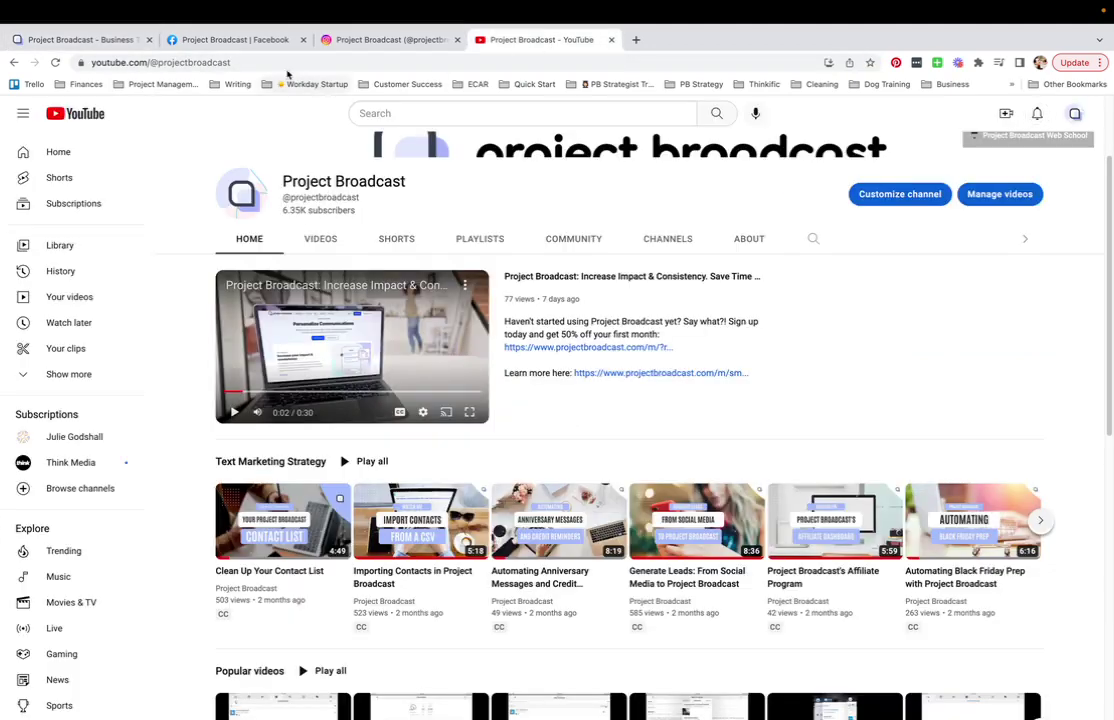
{"action": "left_click", "coordinate": [263, 62]}
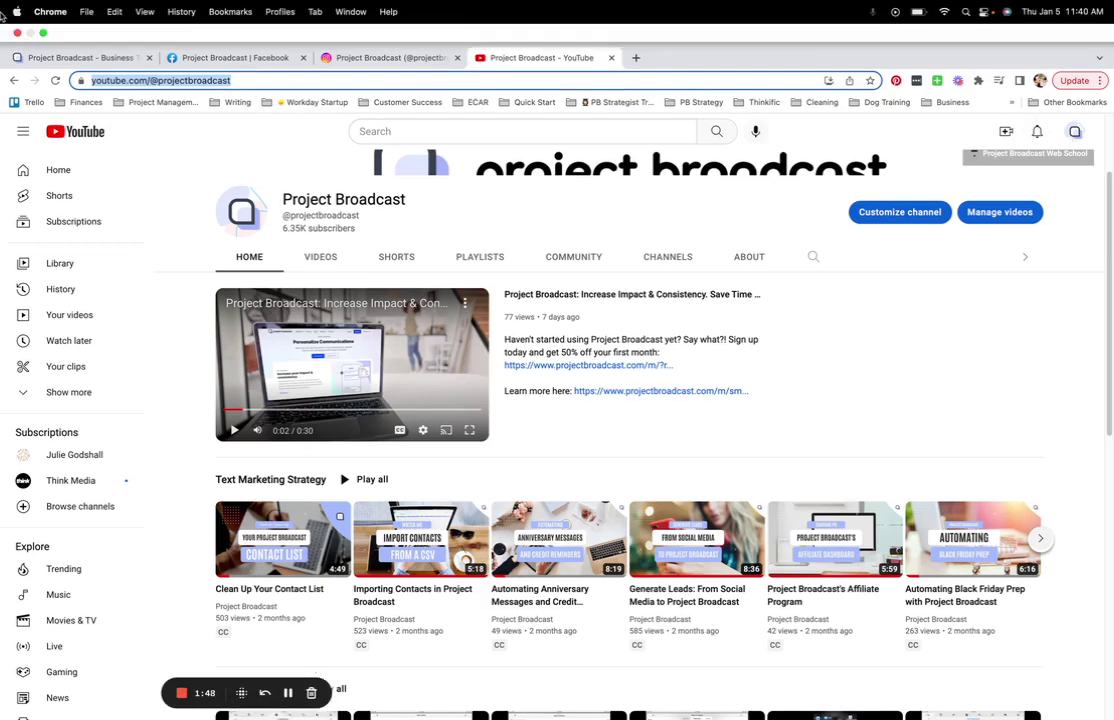
{"action": "left_click", "coordinate": [80, 40]}
{"action": "left_click_drag", "start_coordinate": [987, 503], "coordinate": [849, 499]}
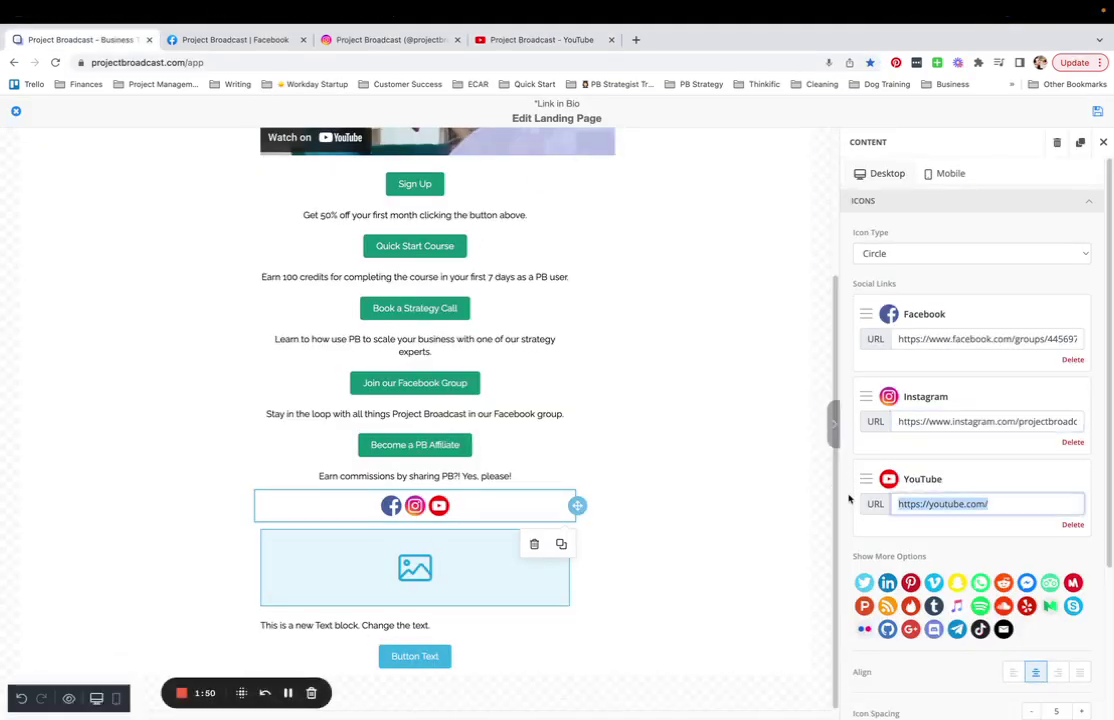
{"action": "key", "text": "super+v"}
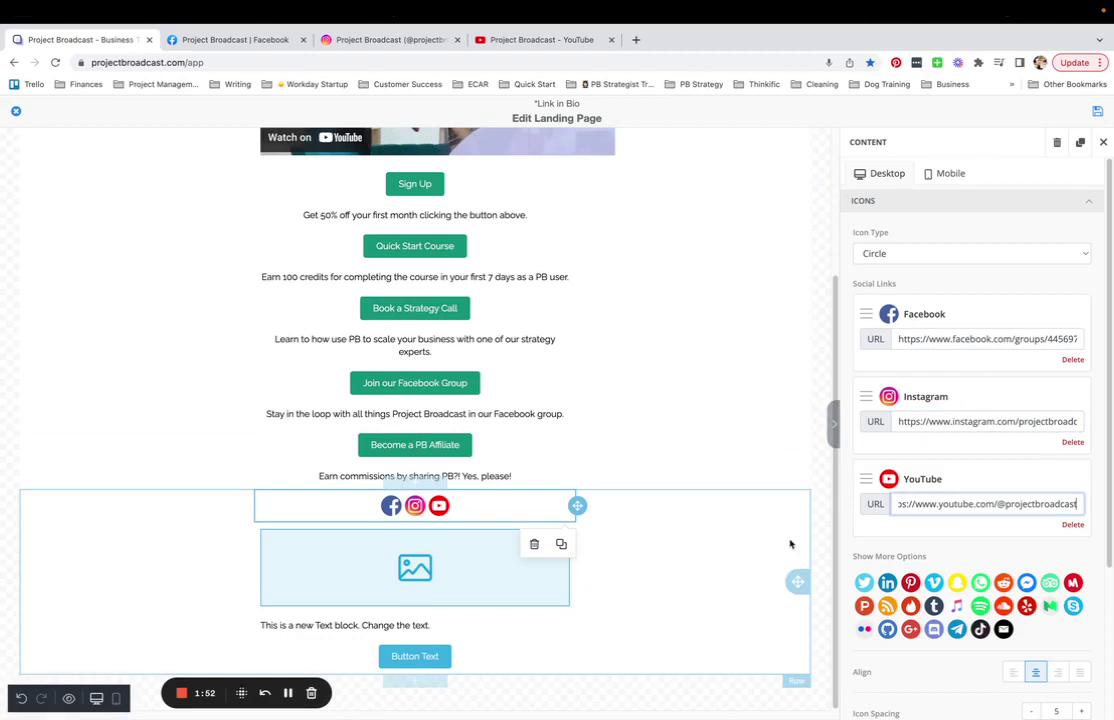
- Place the woman's previously uploaded photo from Uploads into the empty image placeholder
{"action": "left_click", "coordinate": [475, 571]}
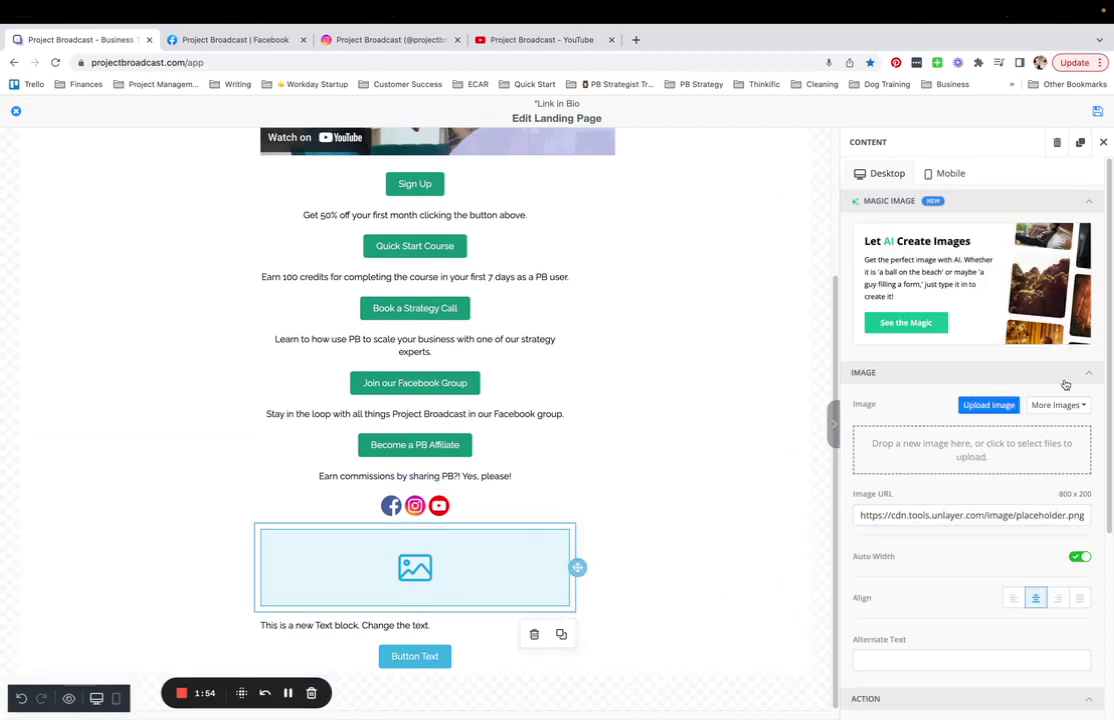
{"action": "left_click", "coordinate": [990, 405]}
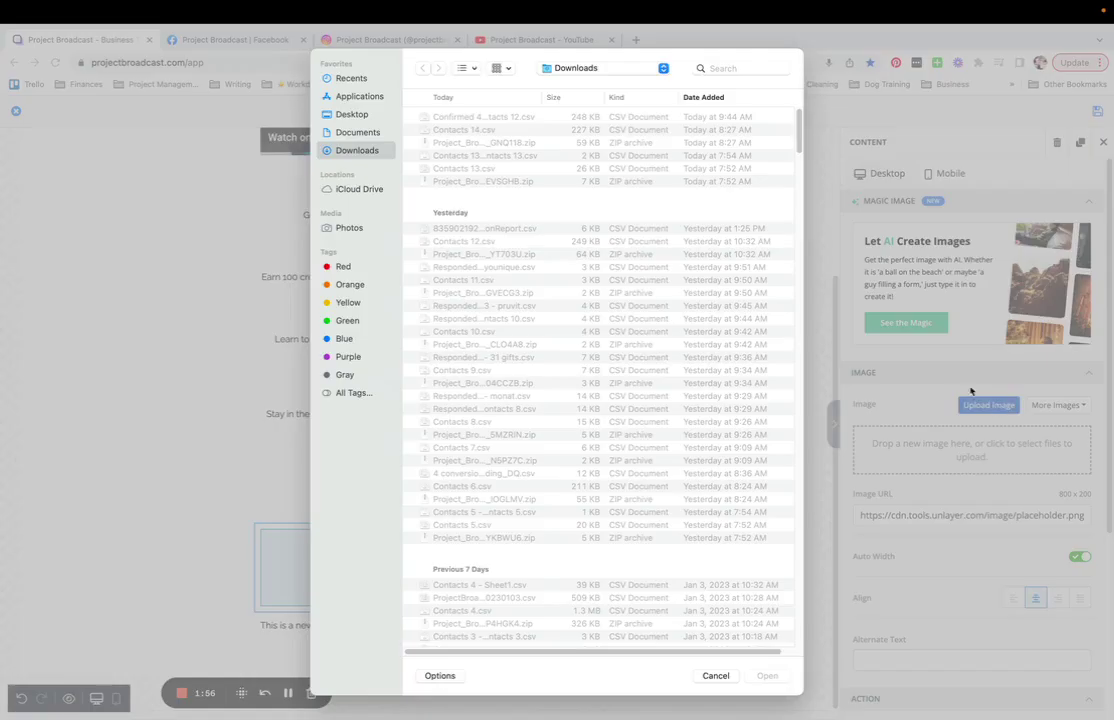
{"action": "left_click", "coordinate": [716, 677]}
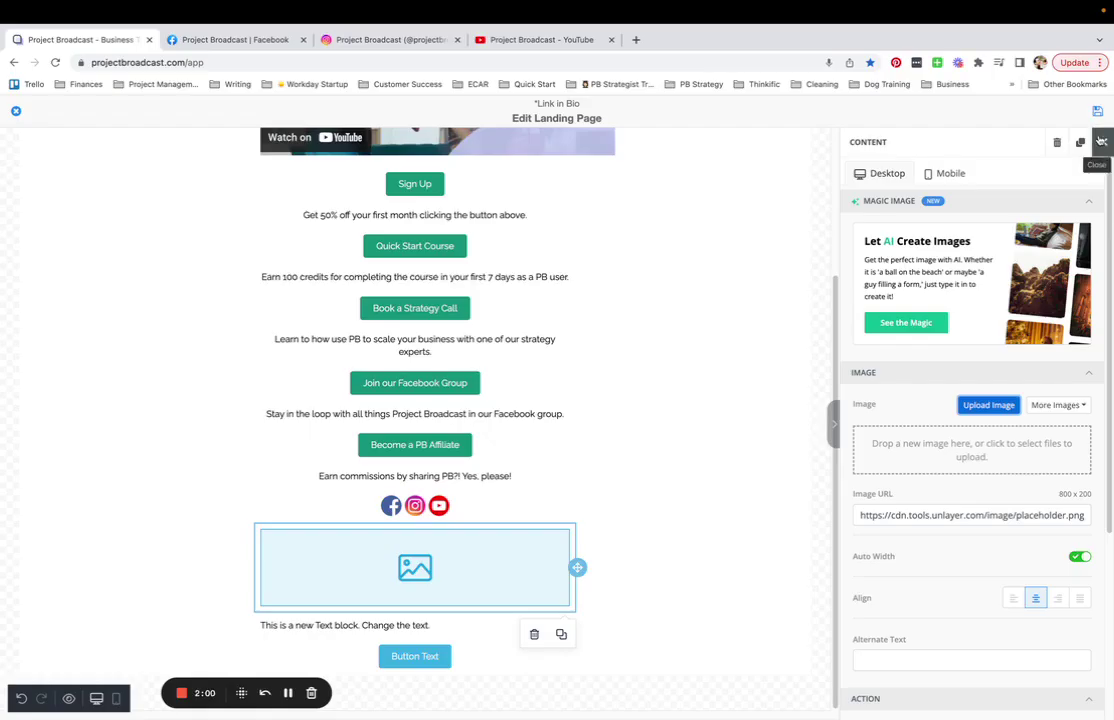
{"action": "left_click", "coordinate": [1103, 142]}
{"action": "left_click", "coordinate": [1089, 334]}
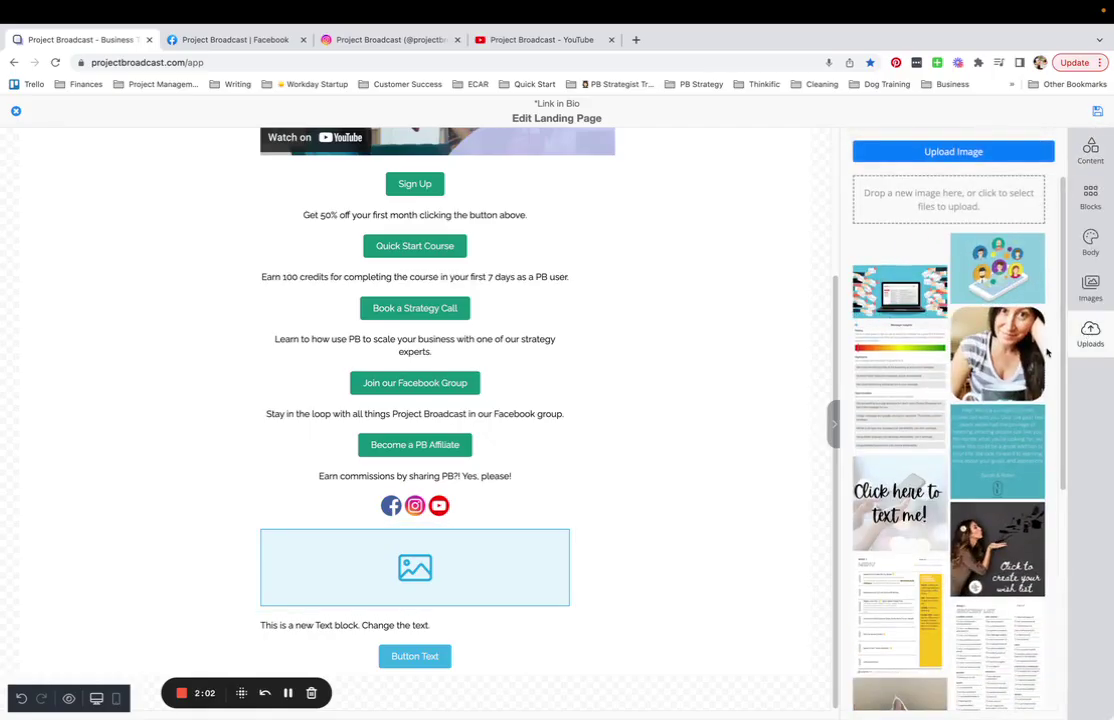
{"action": "left_click_drag", "start_coordinate": [997, 355], "coordinate": [483, 572]}
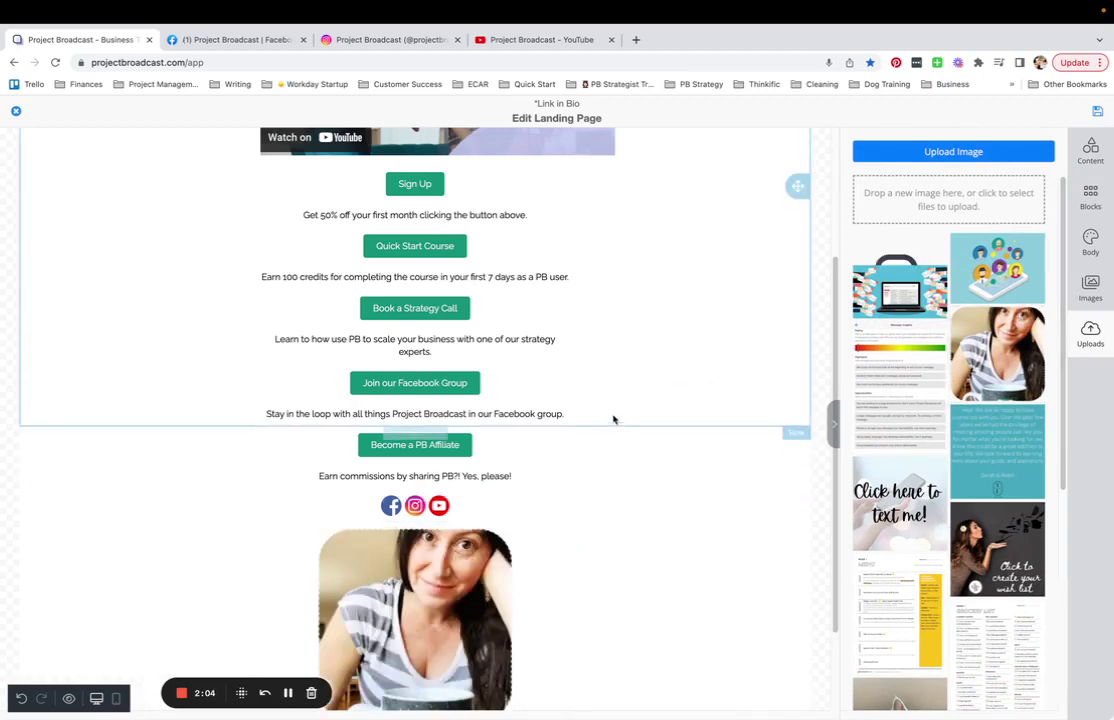
{"action": "scroll", "coordinate": [614, 418], "scroll_direction": "down", "scroll_amount": 2}
{"action": "left_click", "coordinate": [416, 553]}
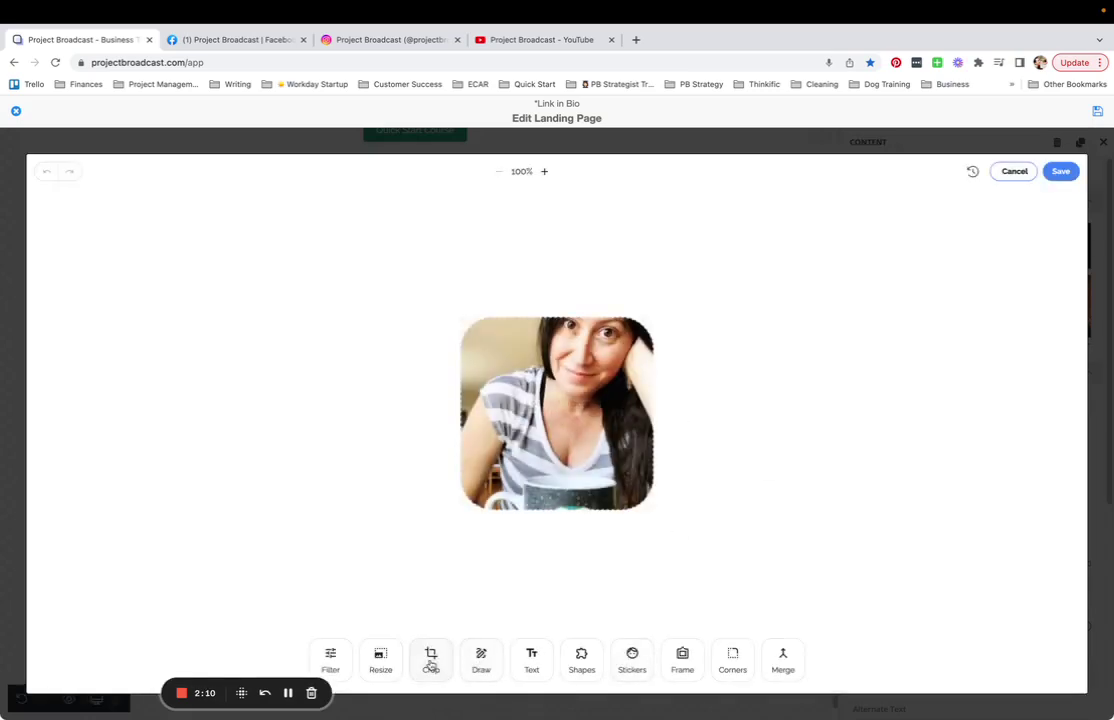
- Resize the photo to 200 by 200 pixels and save it back onto the page
{"action": "left_click", "coordinate": [384, 664]}
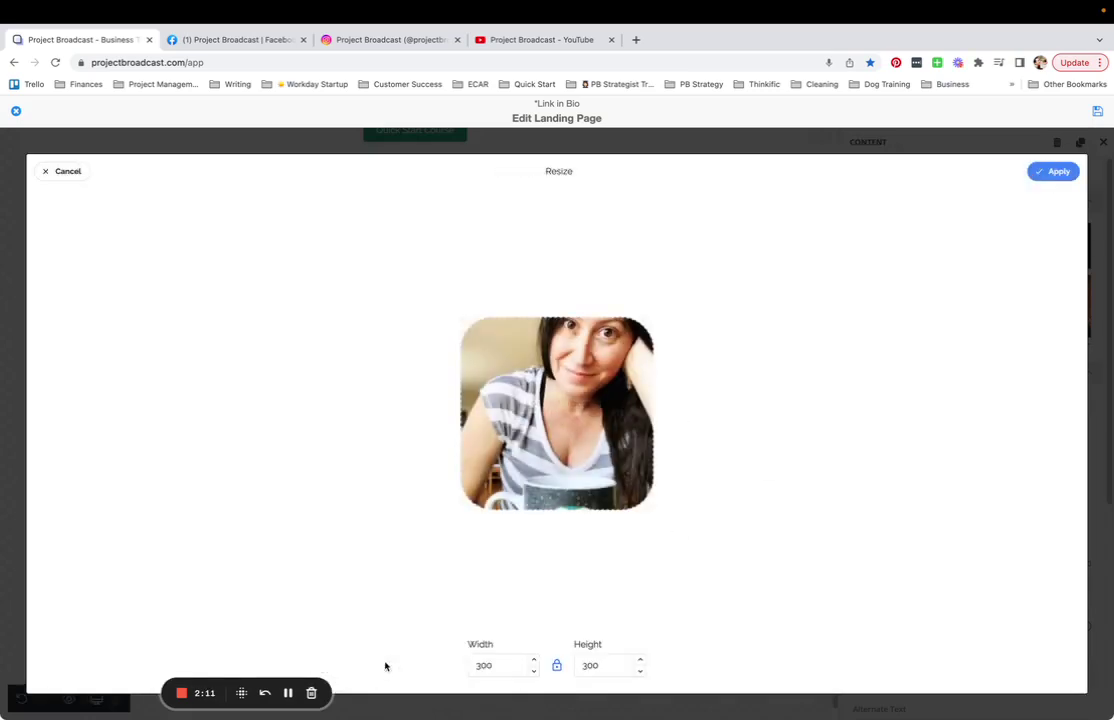
{"action": "left_click", "coordinate": [534, 670]}
{"action": "left_click", "coordinate": [534, 670]}
{"action": "key", "text": "BackSpace"}
{"action": "type", "text": "6"}
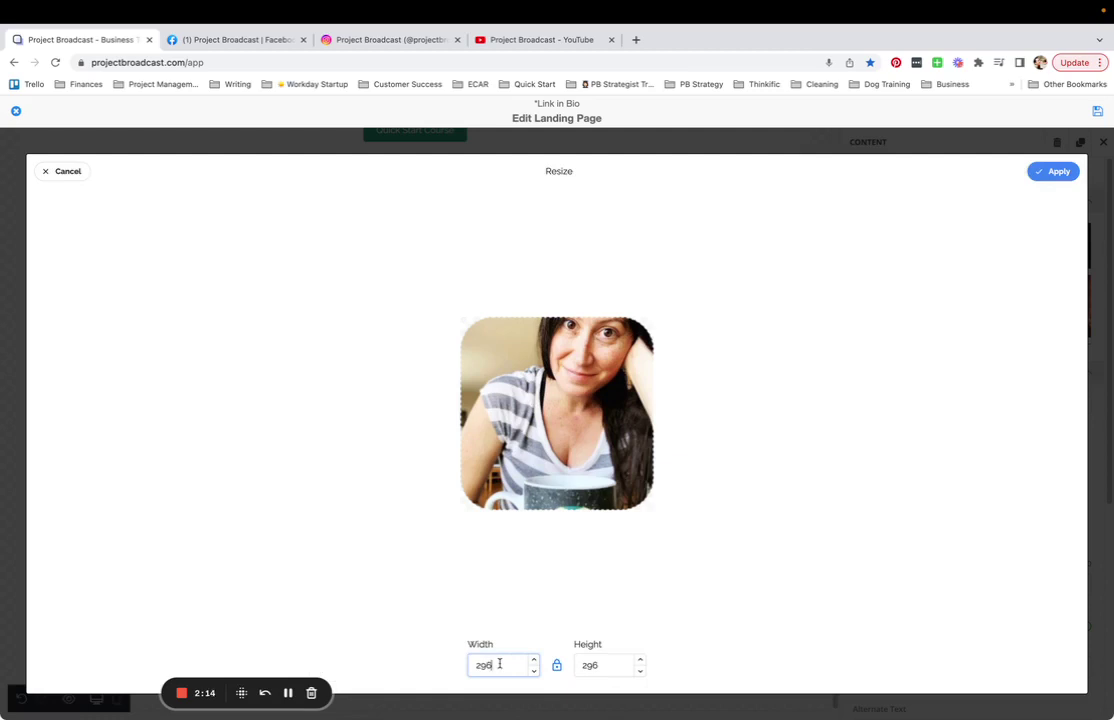
{"action": "key", "text": "BackSpace"}
{"action": "key", "text": "BackSpace"}
{"action": "left_click", "coordinate": [1057, 175]}
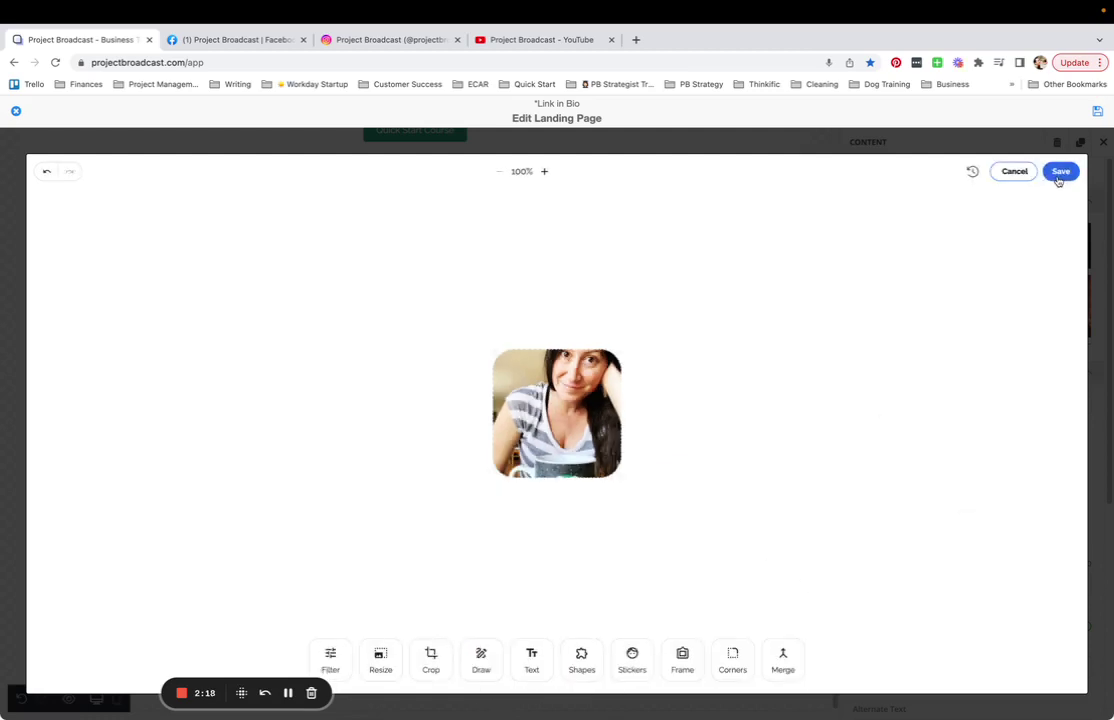
{"action": "left_click", "coordinate": [1058, 174]}
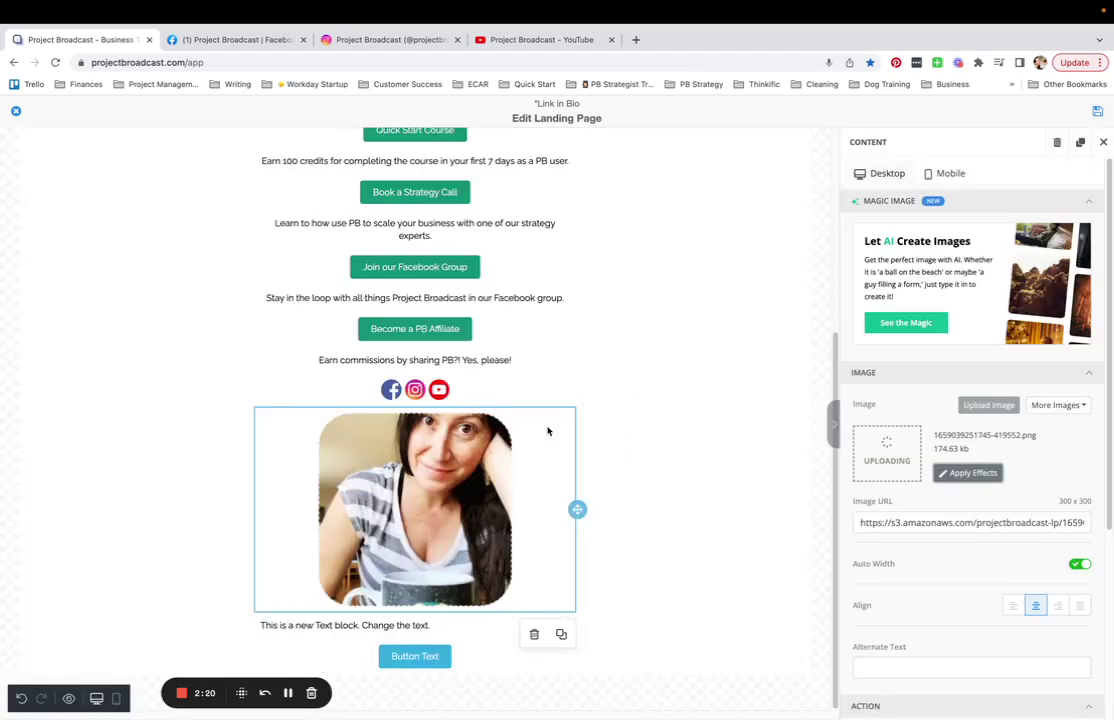
{"action": "left_click", "coordinate": [377, 627]}
- Replace the placeholder sentence with the person's name and 'Project Broadcast Customer Success Specialist' below
{"action": "left_click_drag", "start_coordinate": [457, 627], "coordinate": [256, 626]}
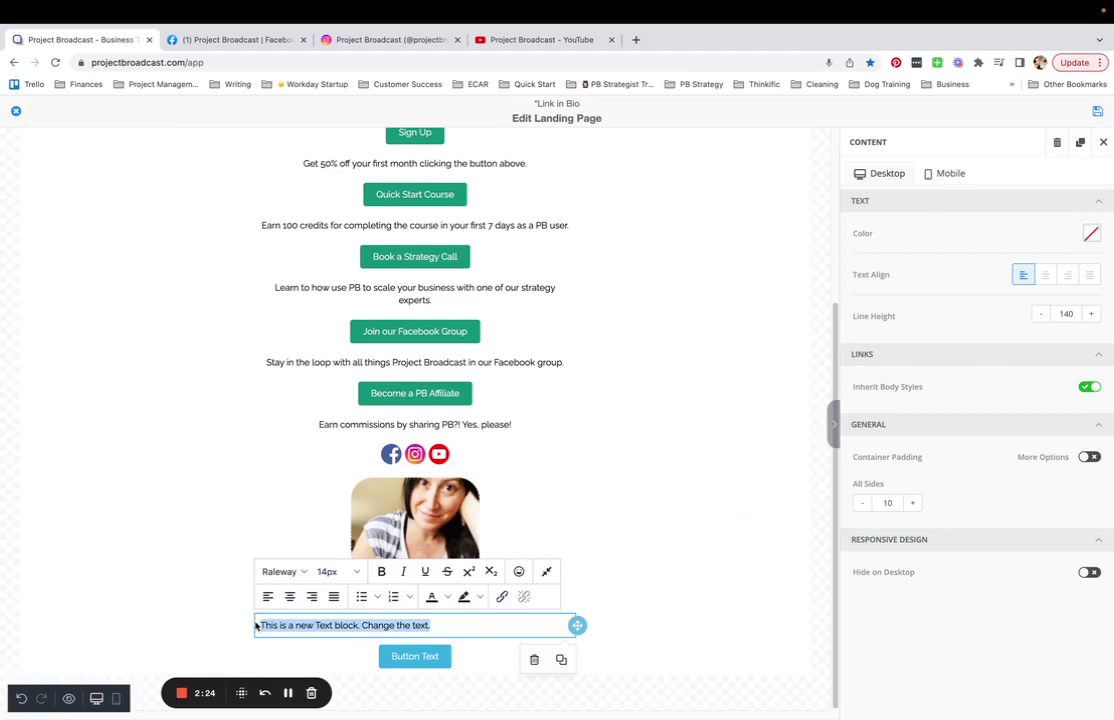
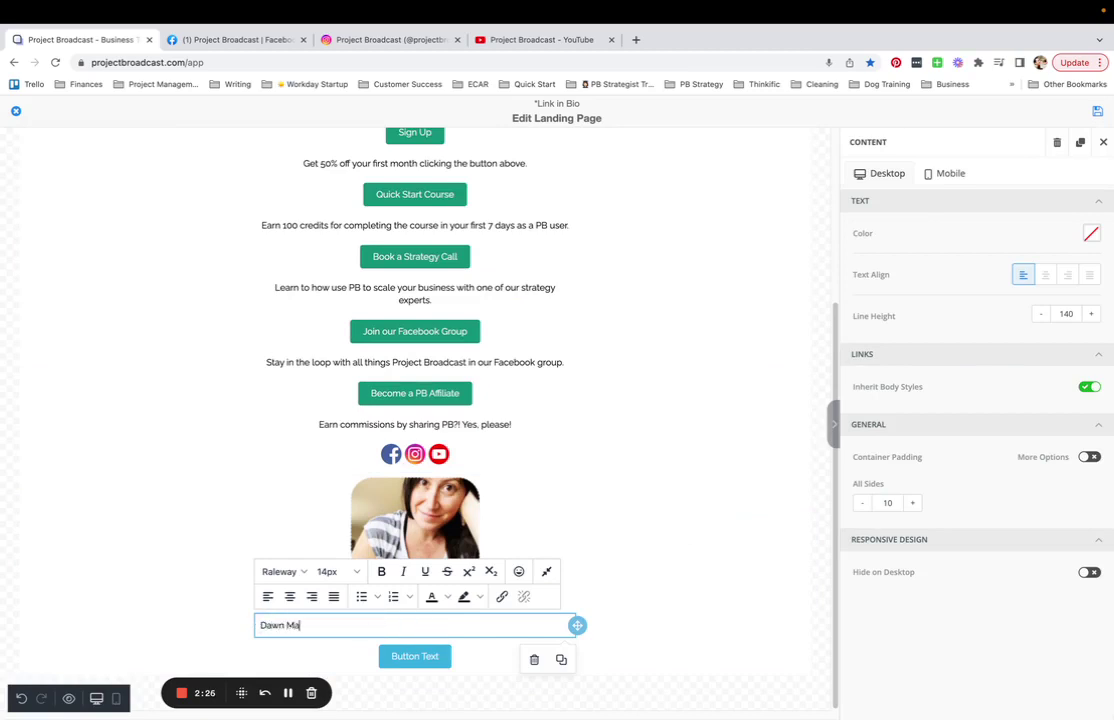
{"action": "key", "text": "Return"}
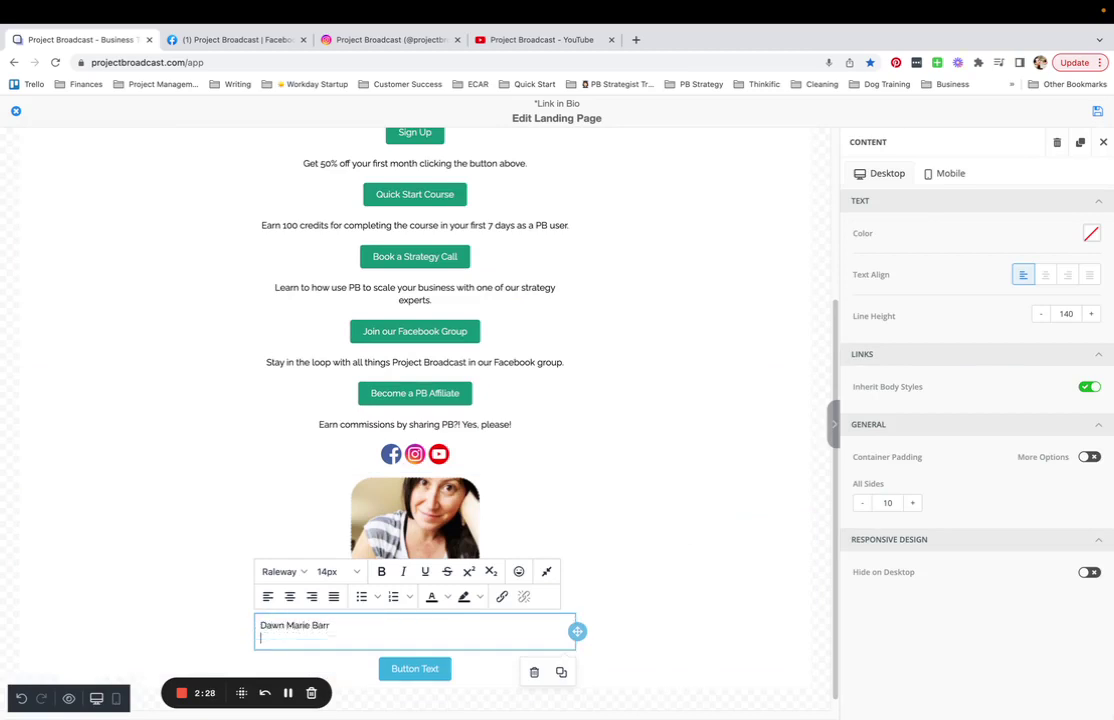
{"action": "type", "text": "Project Broadcast Customer Succ"}
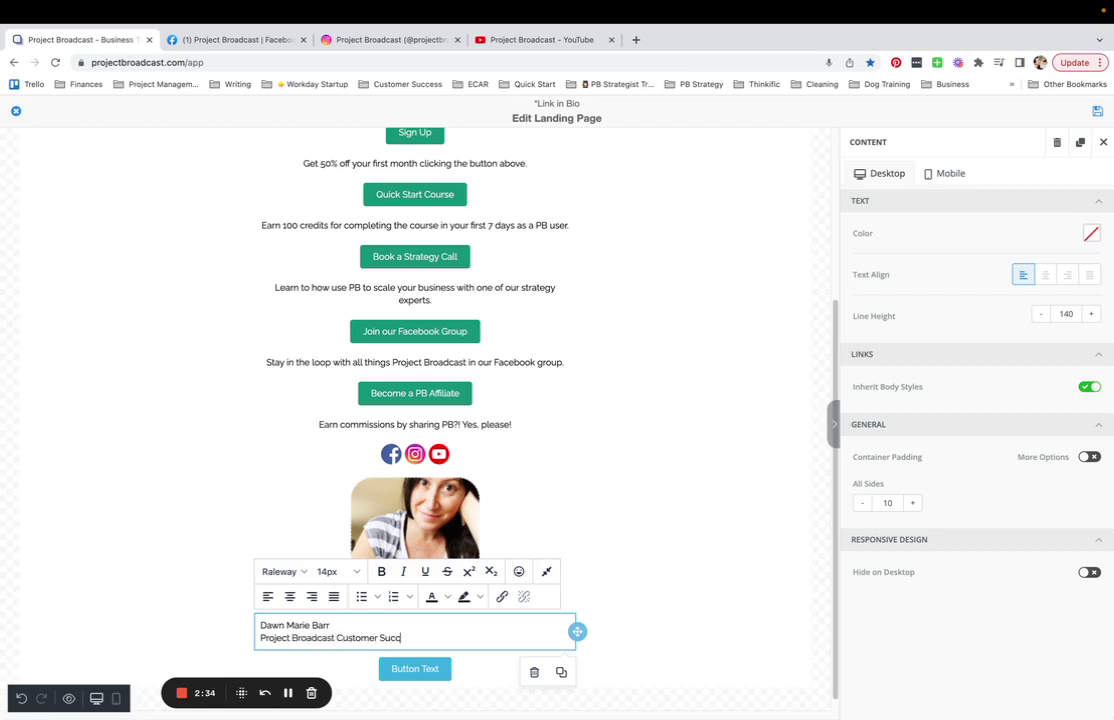
{"action": "type", "text": "ess Speciali"}
{"action": "type", "text": "ist"}
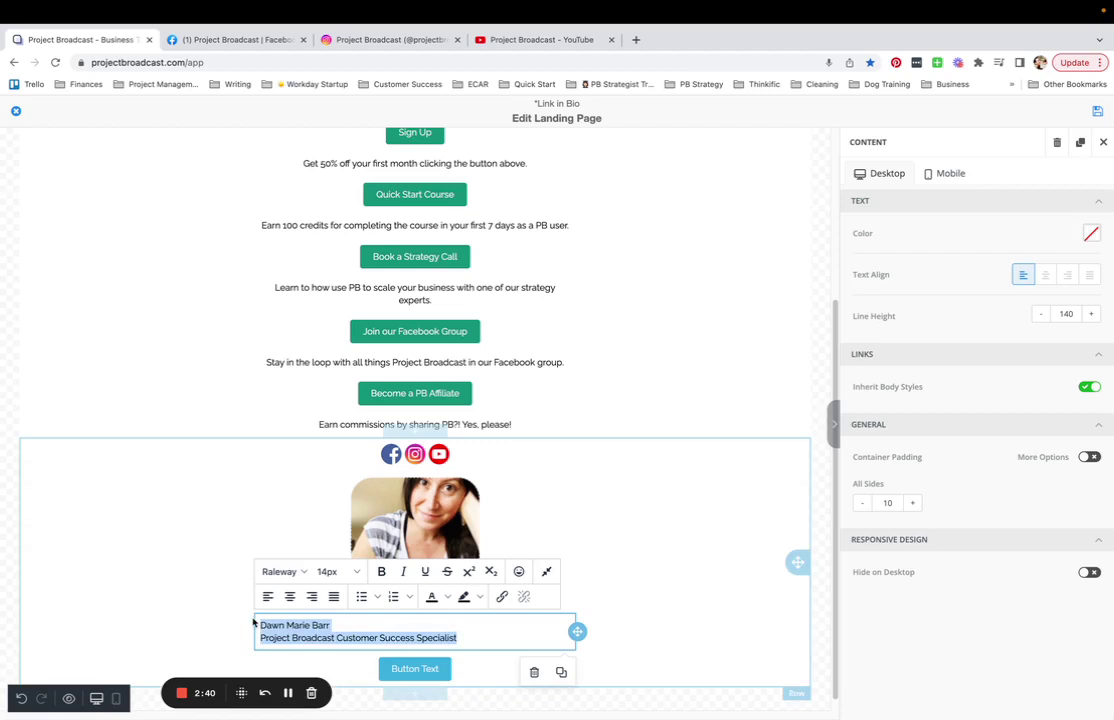
- Centre the name and title text and make both lines bold
{"action": "left_click", "coordinate": [282, 602]}
{"action": "left_click", "coordinate": [356, 637]}
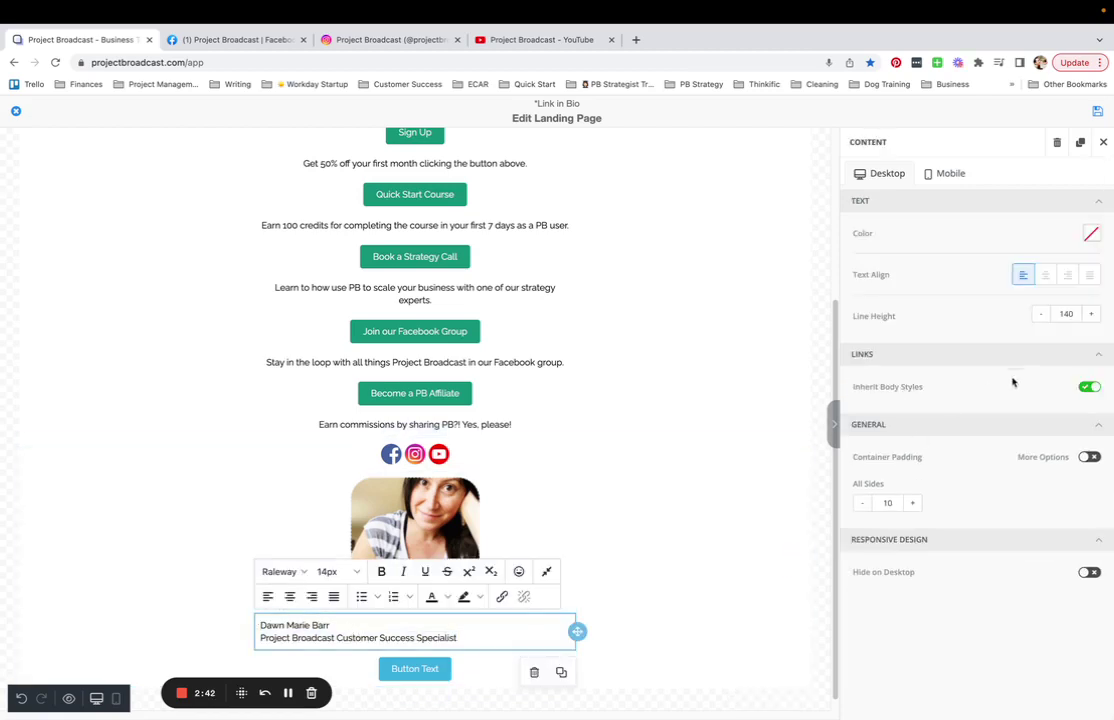
{"action": "left_click", "coordinate": [1047, 275]}
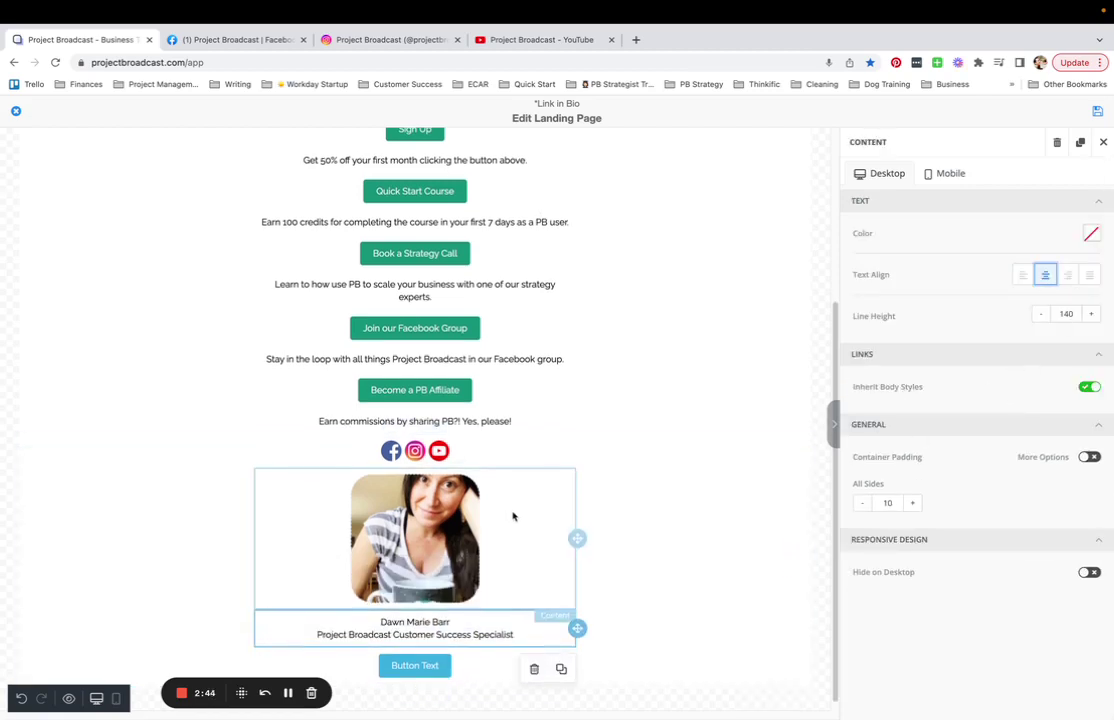
{"action": "scroll", "coordinate": [650, 470], "scroll_direction": "down", "scroll_amount": 1}
{"action": "left_click", "coordinate": [513, 624]}
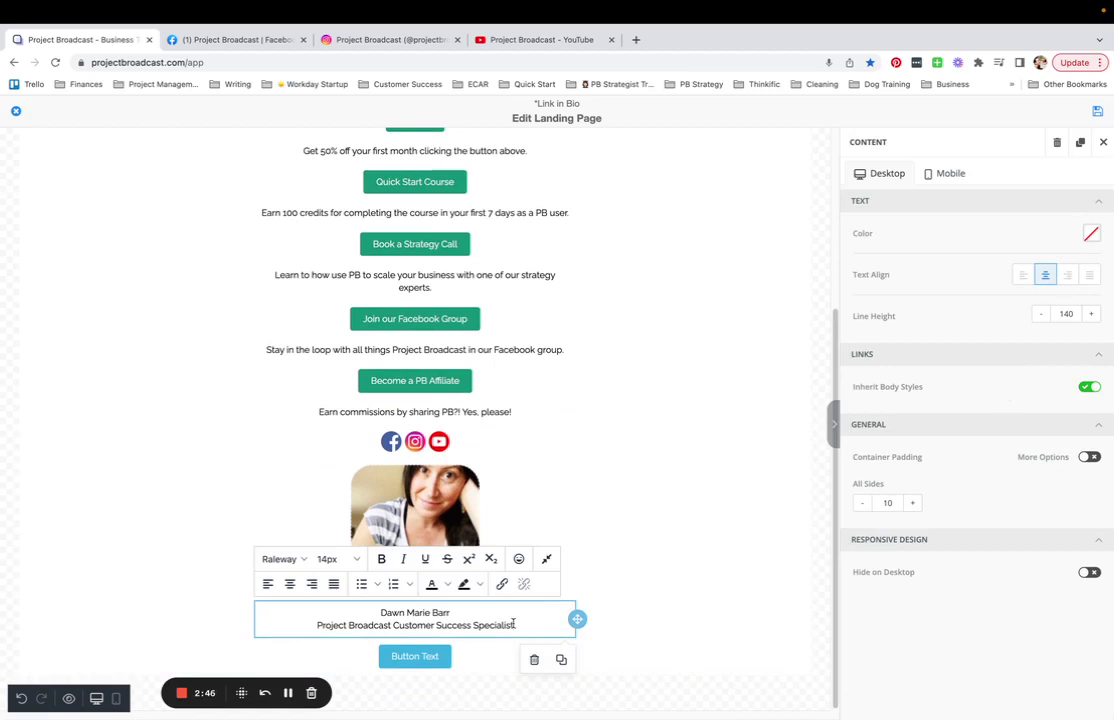
{"action": "key", "text": "ctrl+a"}
{"action": "key", "text": "ctrl+b"}
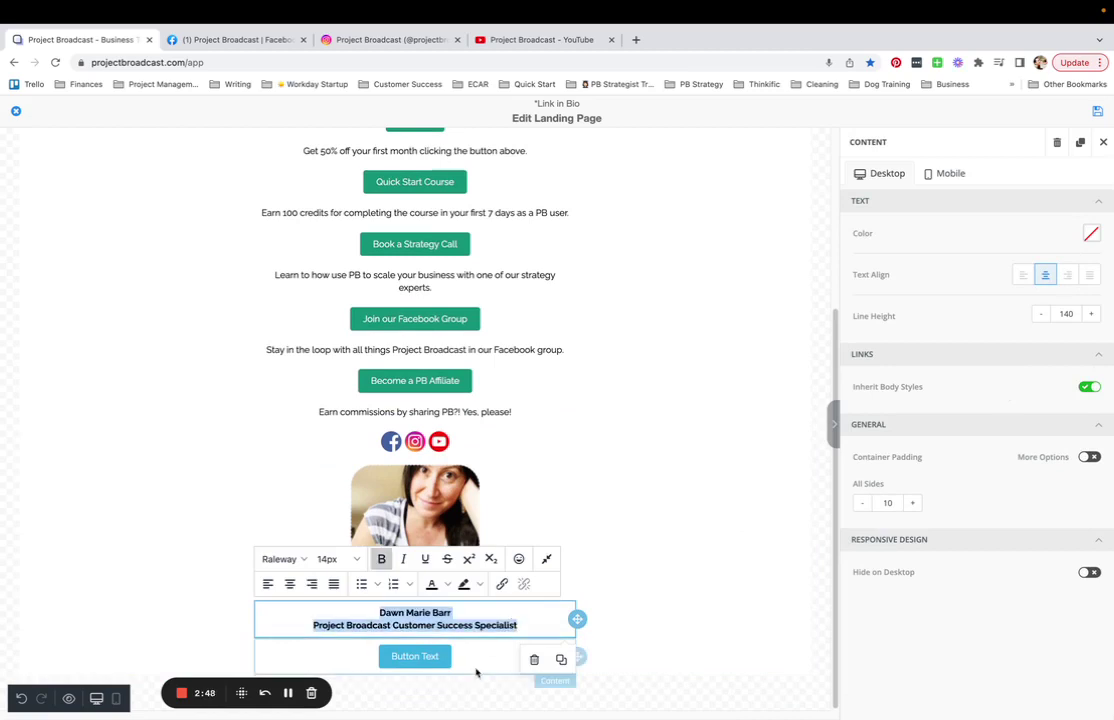
- Relabel the placeholder button 'TEXT ME'
{"action": "left_click", "coordinate": [418, 656]}
{"action": "left_click", "coordinate": [423, 656]}
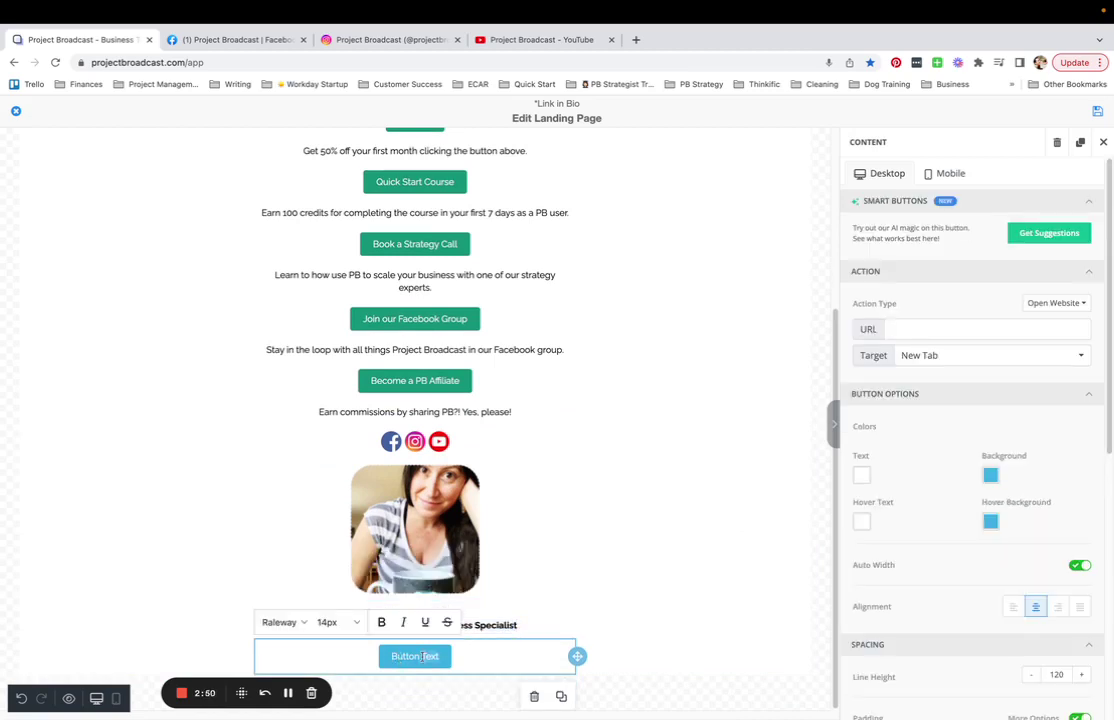
{"action": "key", "text": "BackSpace"}
{"action": "key", "text": "BackSpace"}
{"action": "key", "text": "BackSpace"}
{"action": "key", "text": "BackSpace"}
{"action": "key", "text": "BackSpace"}
{"action": "key", "text": "BackSpace"}
{"action": "key", "text": "BackSpace"}
{"action": "key", "text": "BackSpace"}
{"action": "key", "text": "BackSpace"}
{"action": "key", "text": "BackSpace"}
{"action": "key", "text": "BackSpace"}
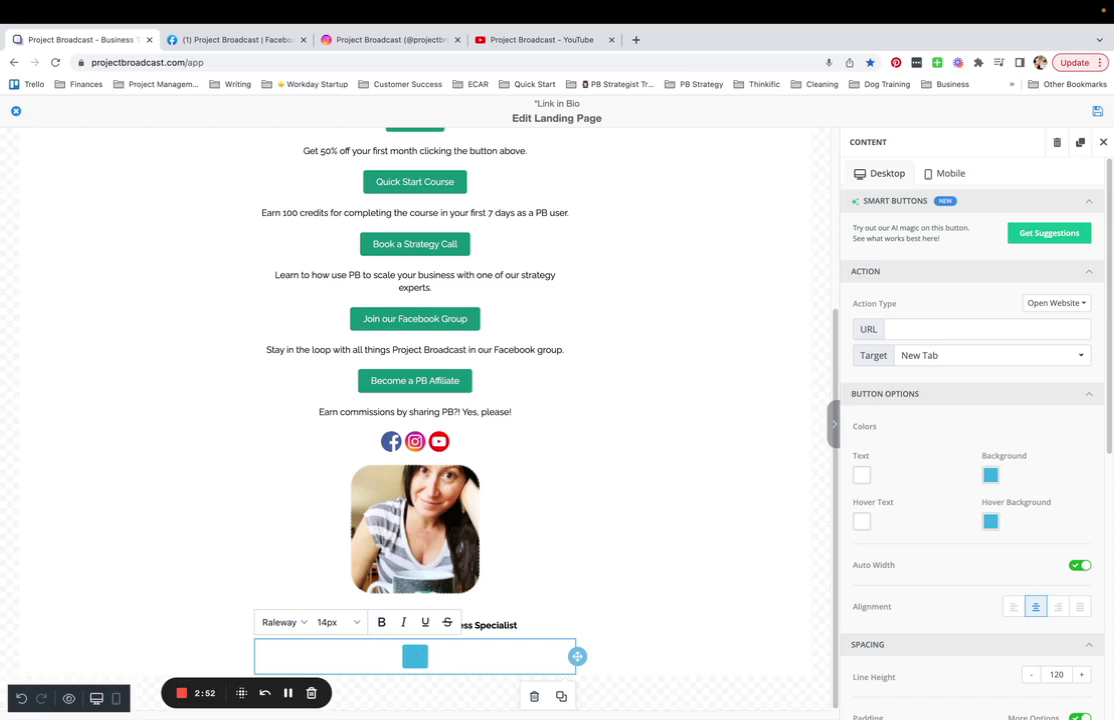
{"action": "type", "text": "TEXT ME"}
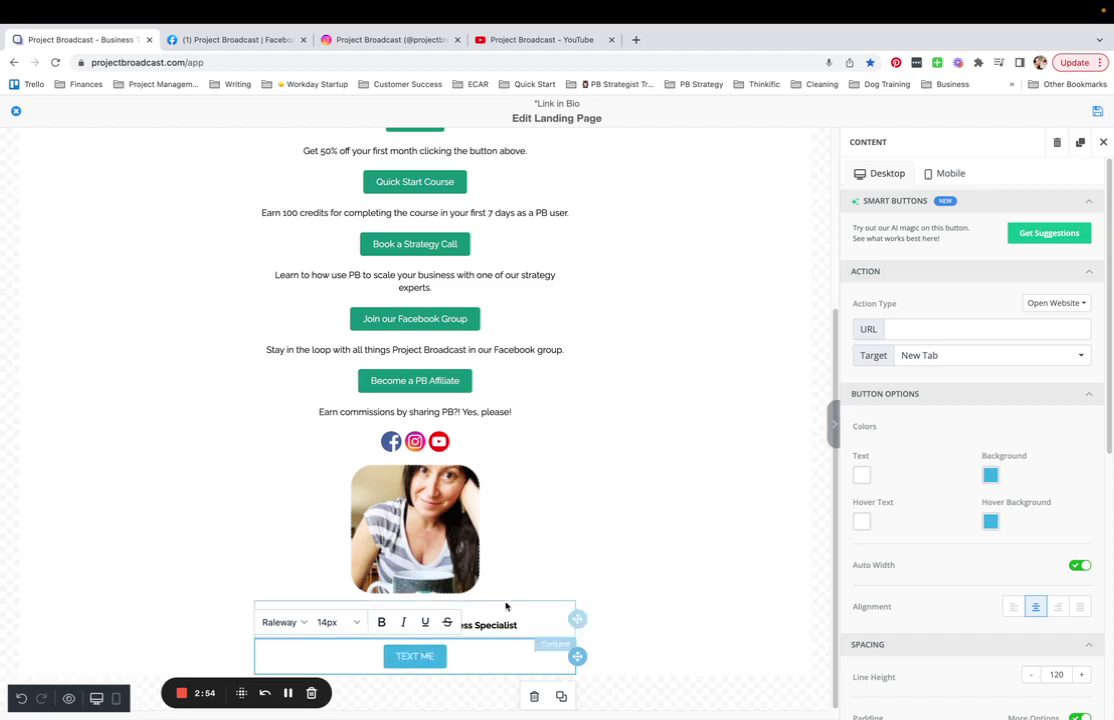
- Set the button's action type to Send SMS and enter the contact's phone number
{"action": "left_click", "coordinate": [1050, 303]}
{"action": "left_click", "coordinate": [1028, 380]}
{"action": "left_click", "coordinate": [922, 330]}
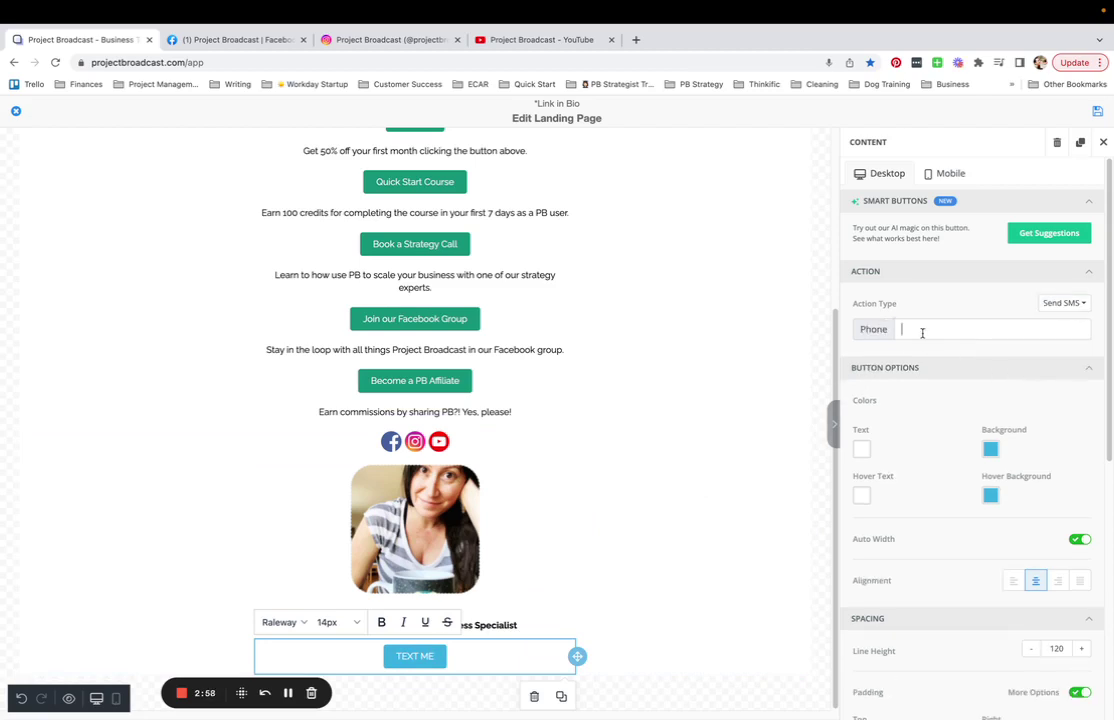
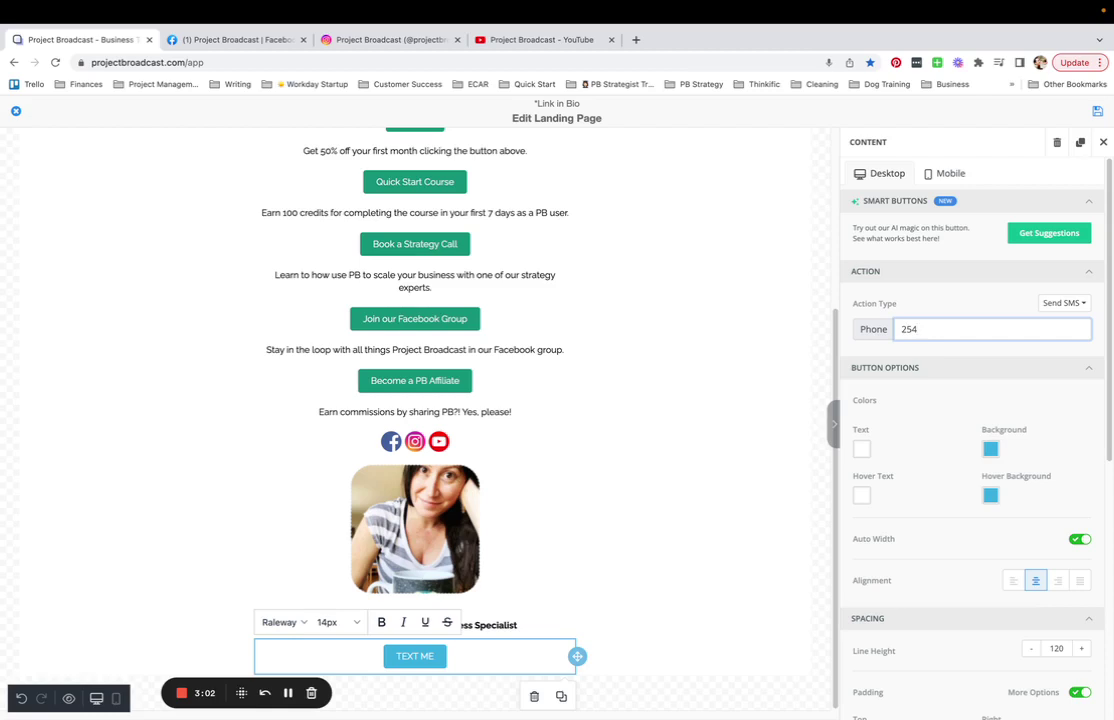
- Review the icons, photo, name text and TEXT ME button, then select the whole signature row
{"action": "left_click", "coordinate": [460, 530]}
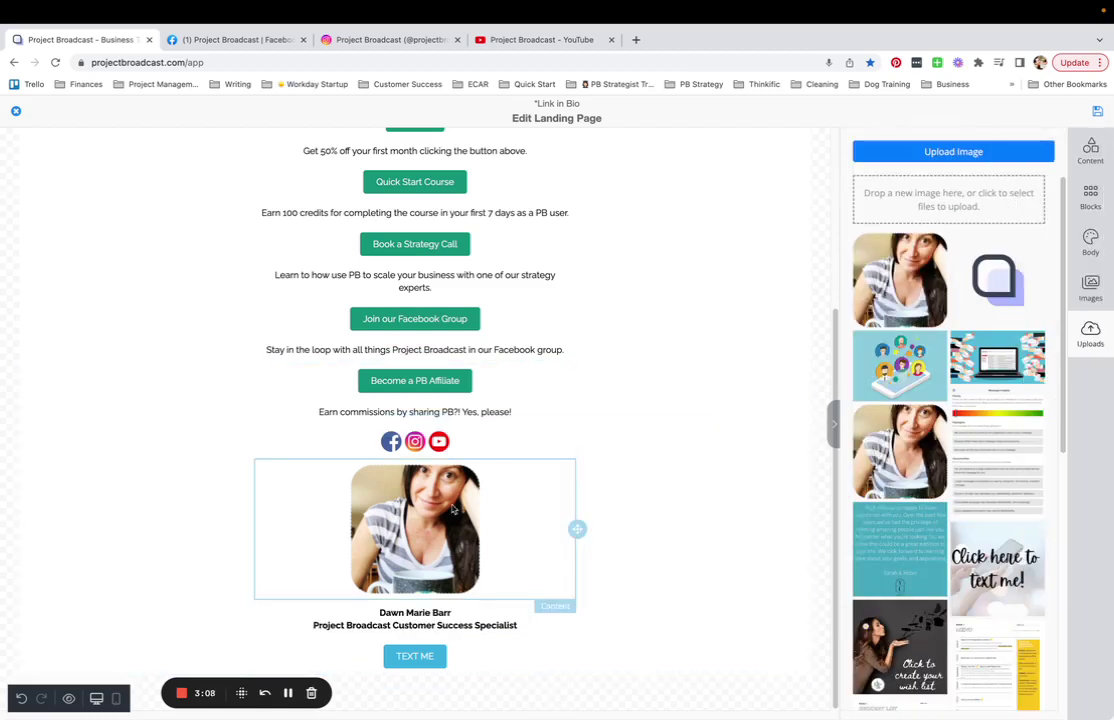
{"action": "left_click", "coordinate": [462, 447]}
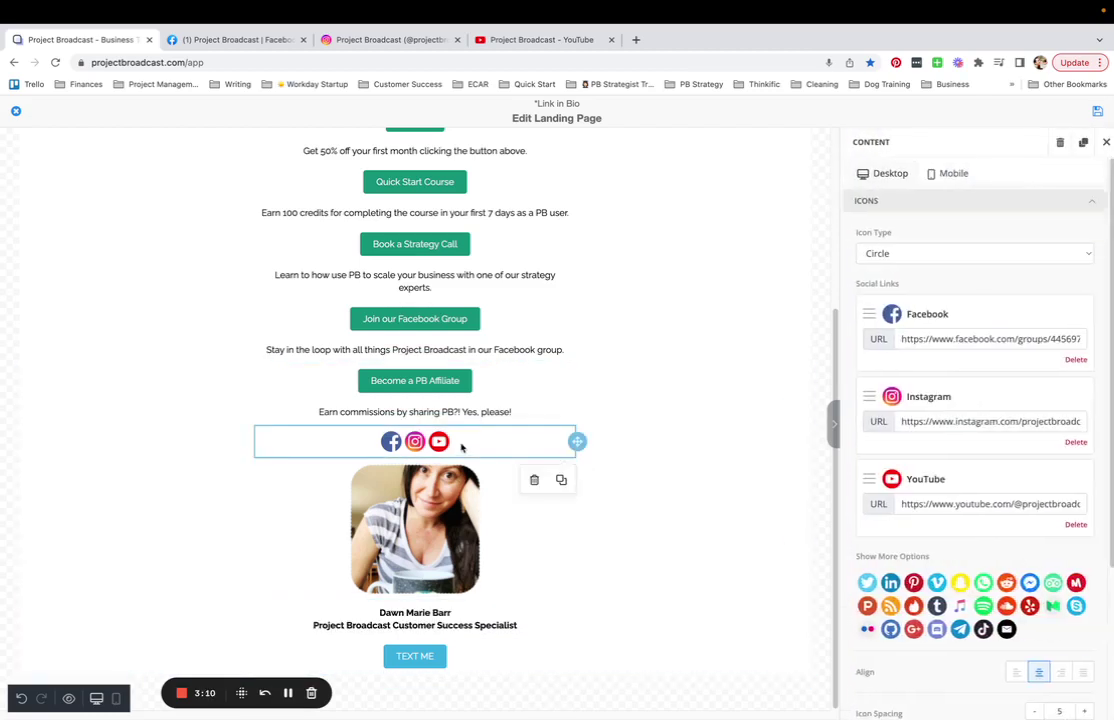
{"action": "left_click", "coordinate": [440, 525]}
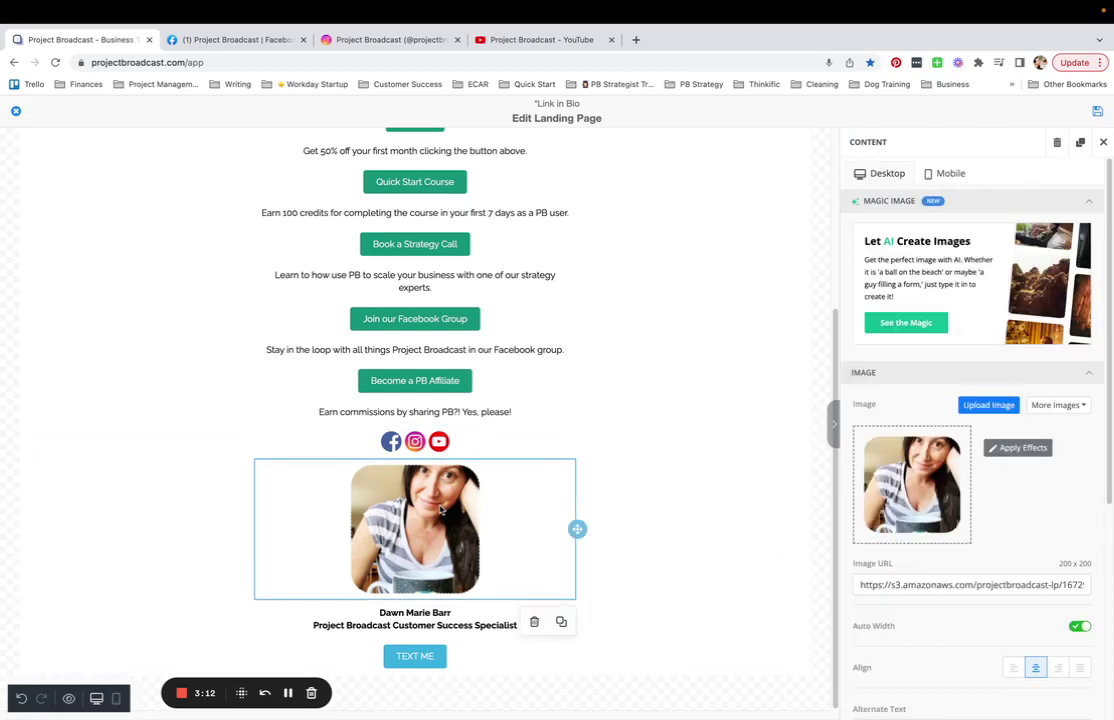
{"action": "left_click", "coordinate": [458, 625]}
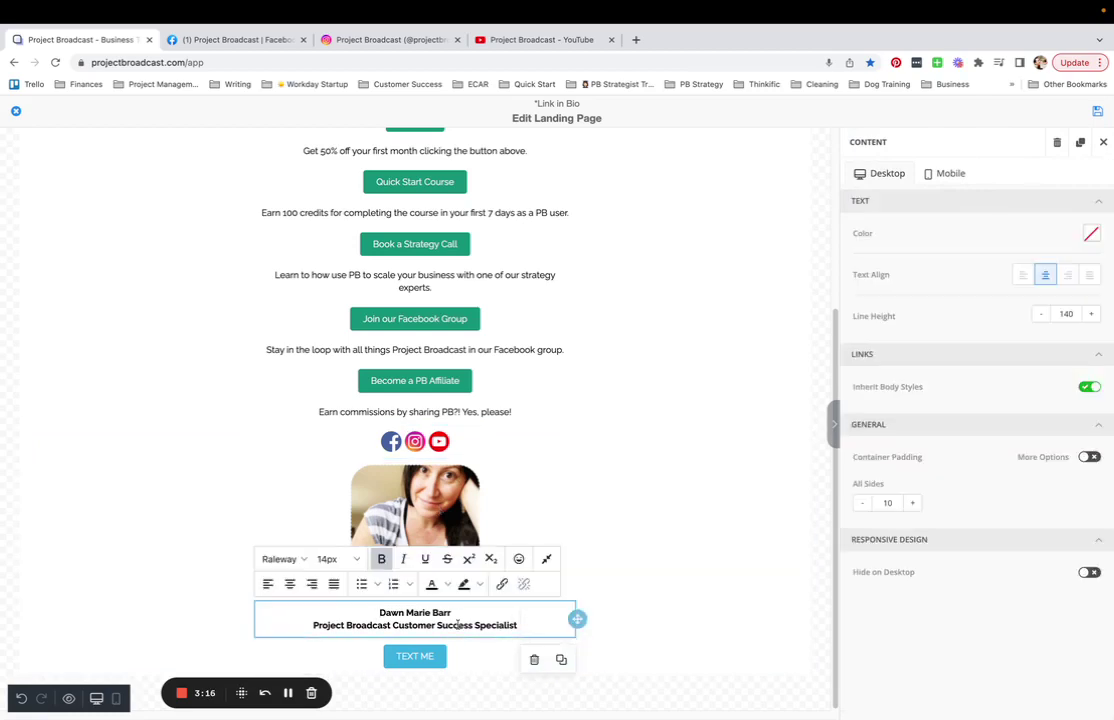
{"action": "left_click", "coordinate": [463, 659]}
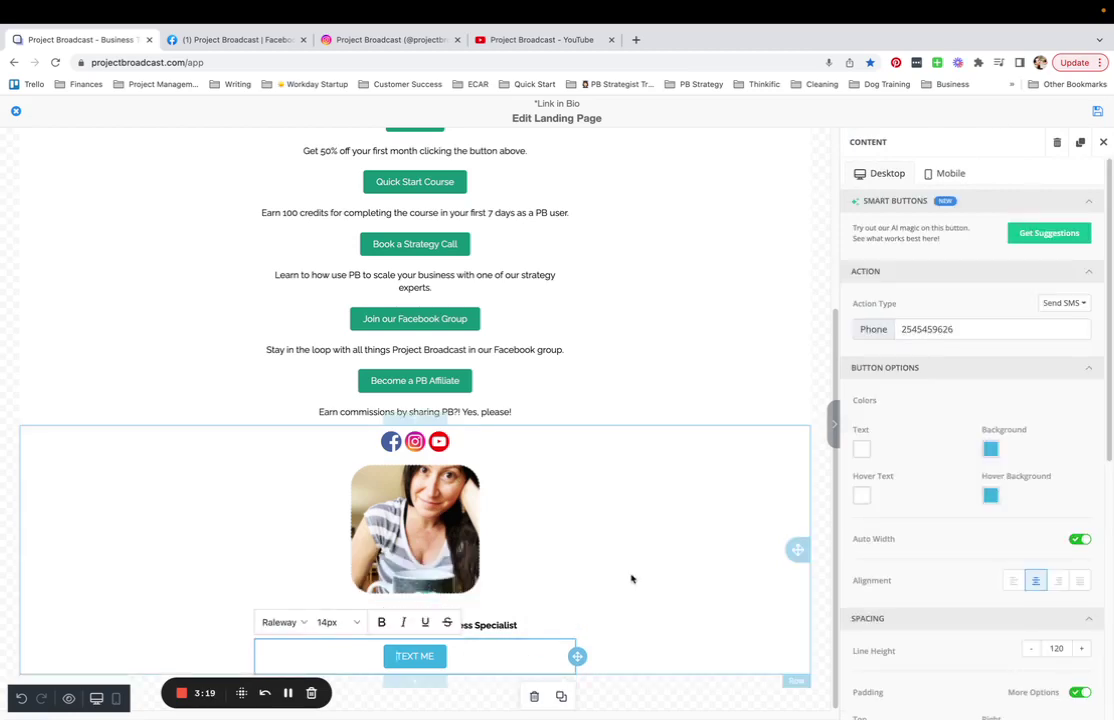
{"action": "left_click", "coordinate": [697, 560]}
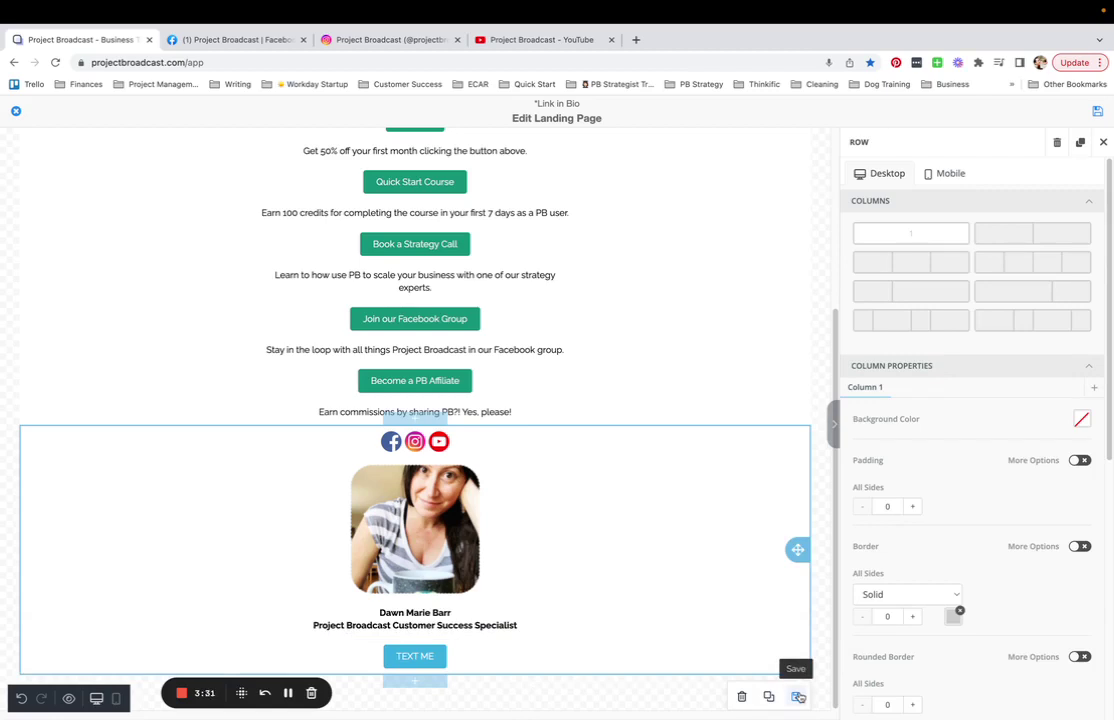
- Save the signature row as a reusable block with category 'Signature Block'
{"action": "left_click", "coordinate": [798, 696]}
{"action": "left_click", "coordinate": [468, 393]}
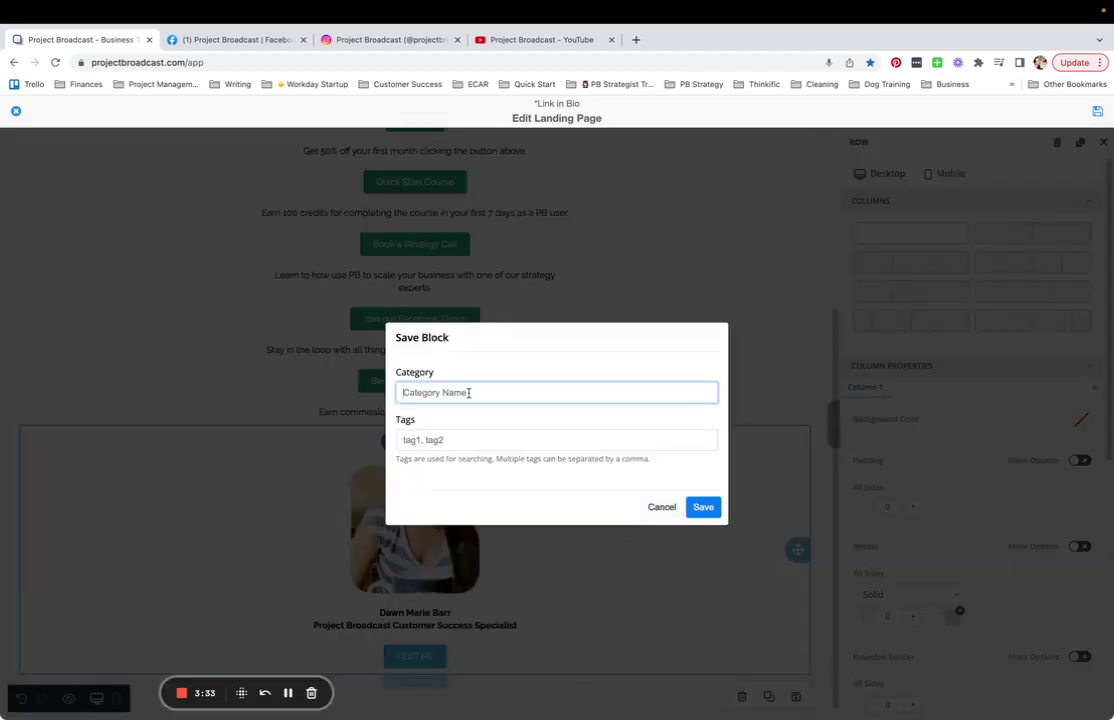
{"action": "type", "text": "Signature Block"}
{"action": "left_click", "coordinate": [703, 507]}
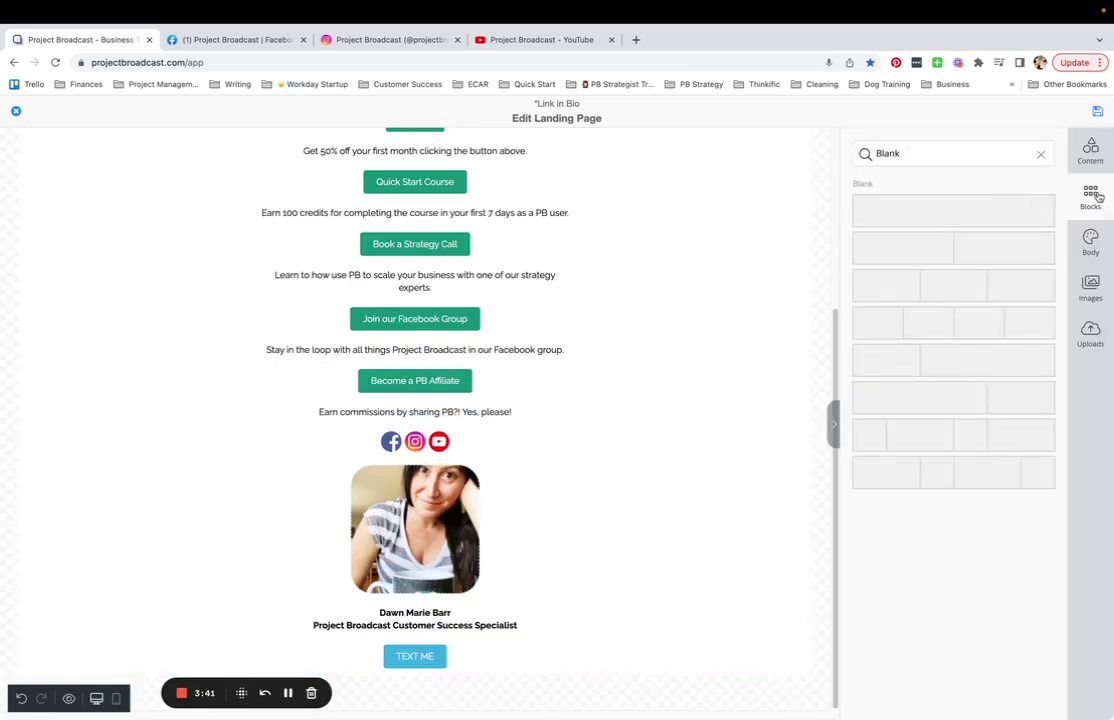
- Clear the blocks search and list every block in the Signature category
{"action": "left_click", "coordinate": [1041, 154]}
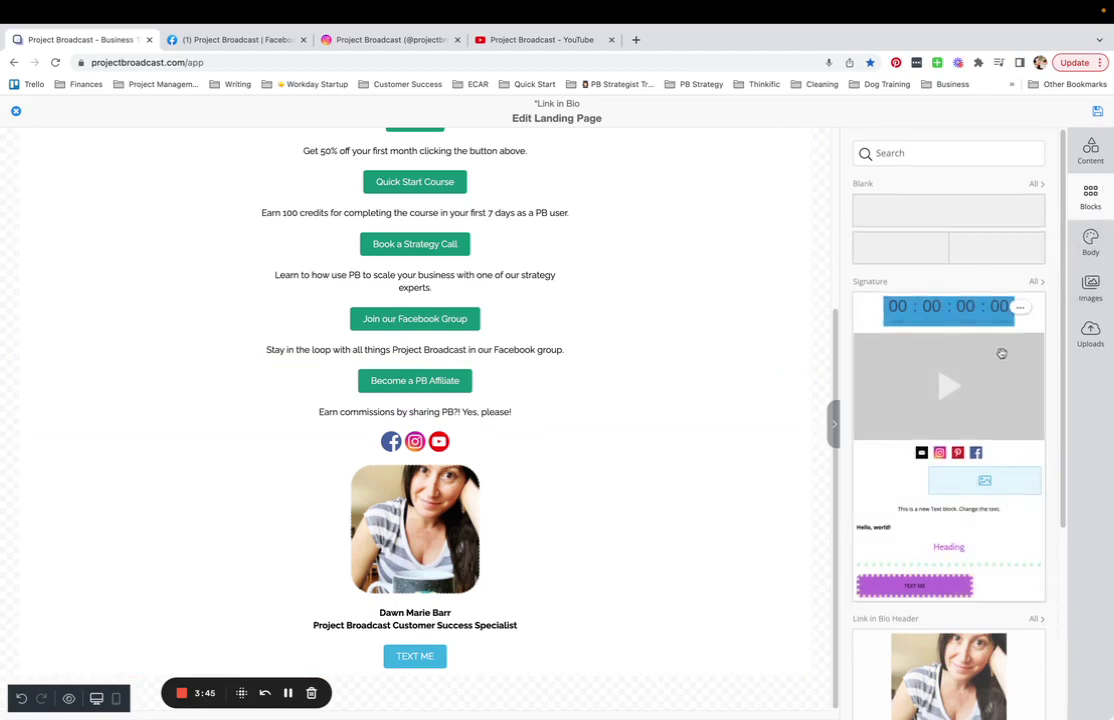
{"action": "scroll", "coordinate": [910, 480], "scroll_direction": "down", "scroll_amount": 1}
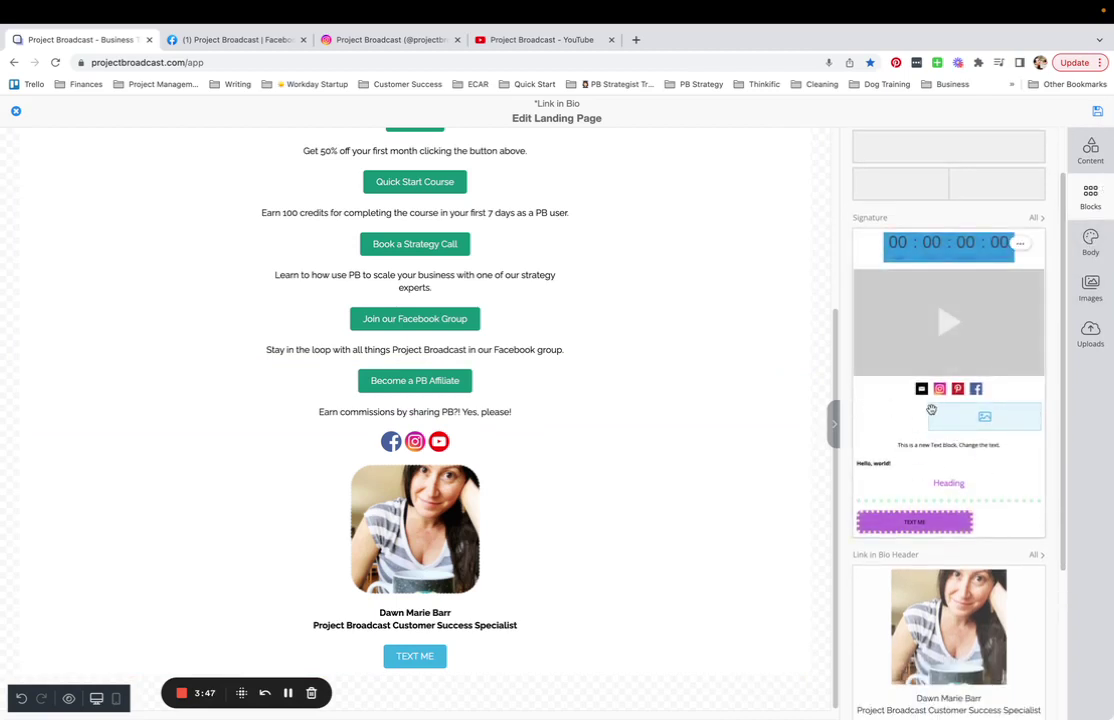
{"action": "scroll", "coordinate": [940, 404], "scroll_direction": "up", "scroll_amount": 1}
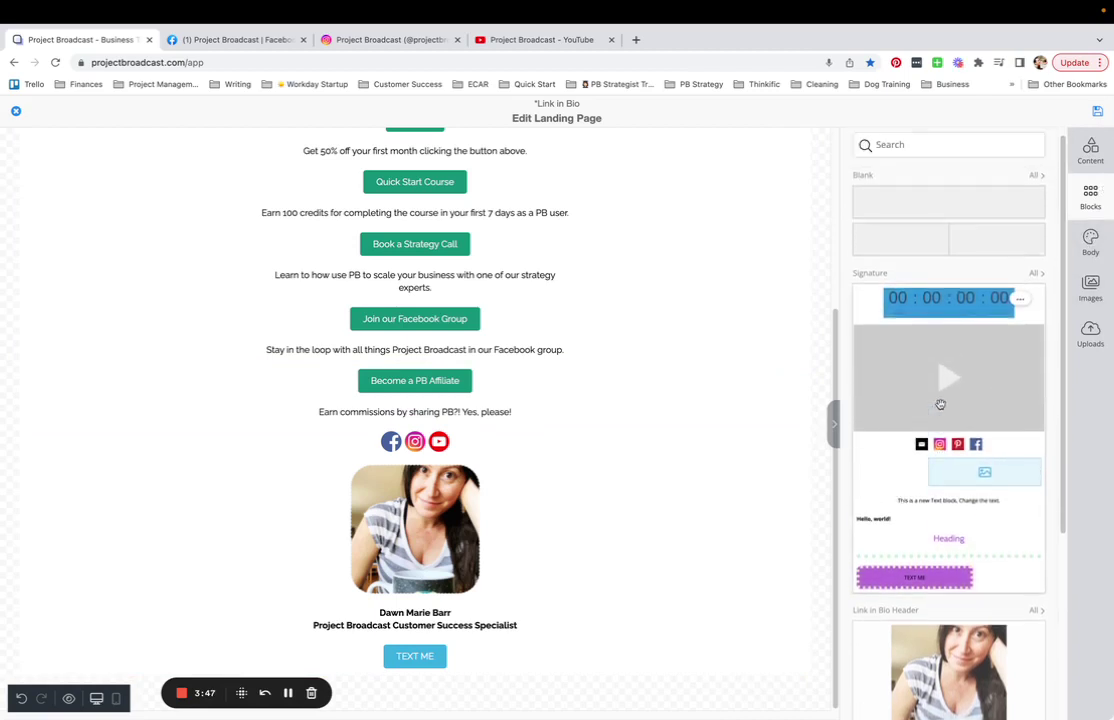
{"action": "left_click", "coordinate": [1036, 274]}
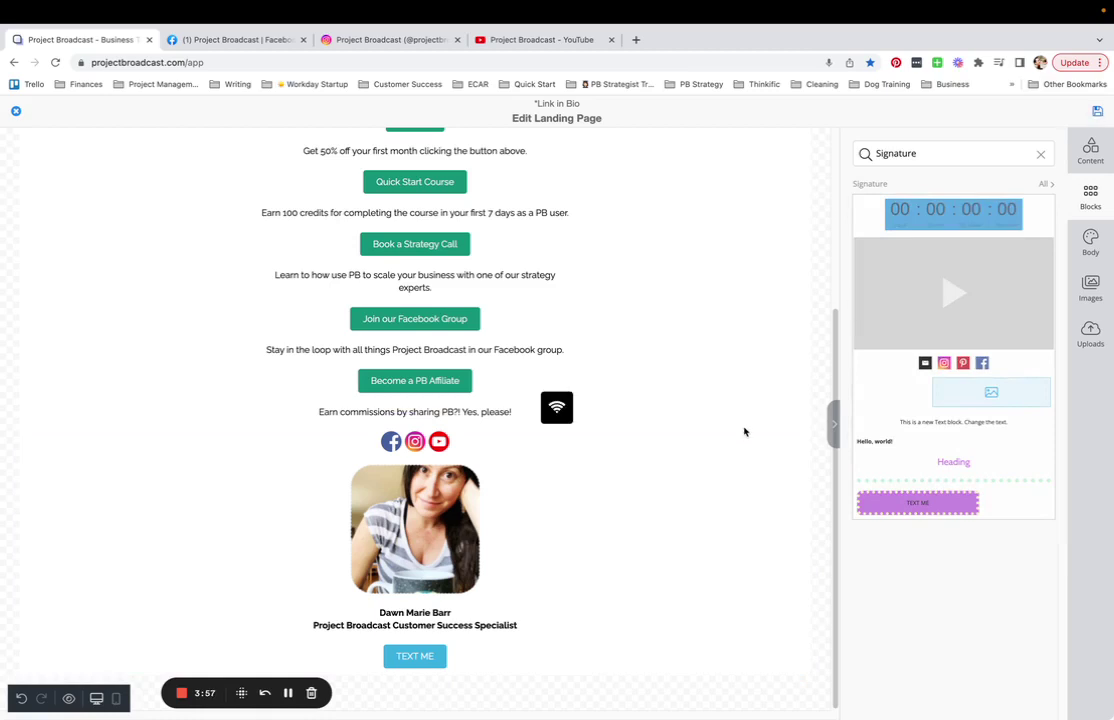
- Open the Dawn Test landing page from the Landing Pages list in the editor
{"action": "left_click", "coordinate": [288, 693]}
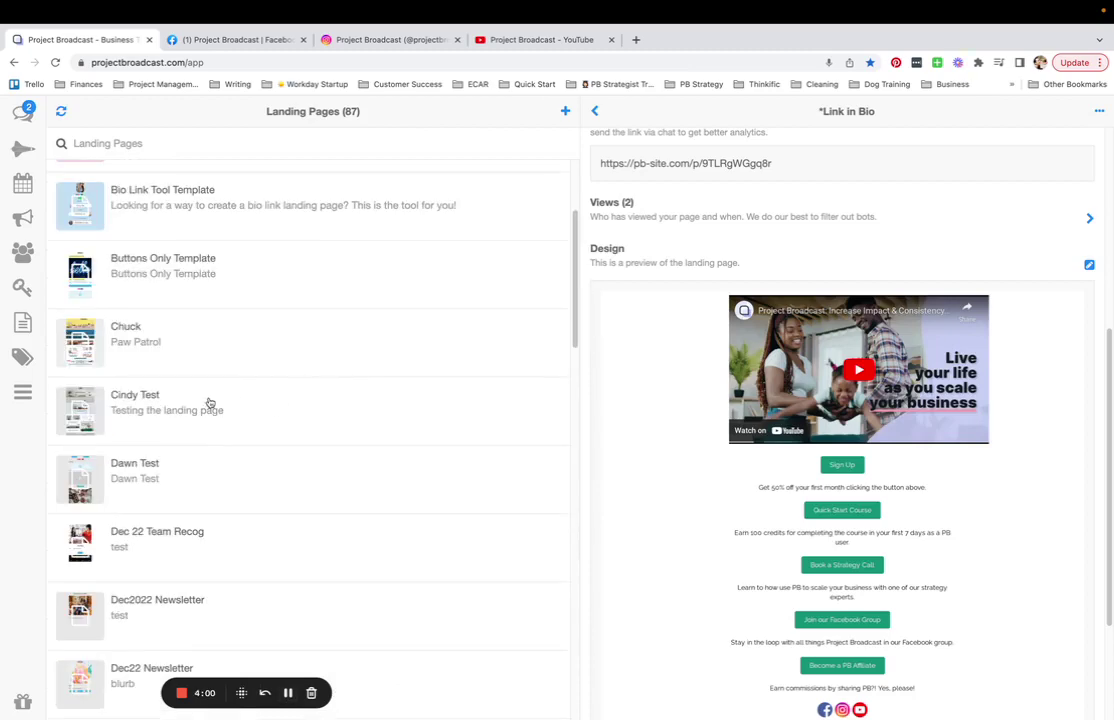
{"action": "scroll", "coordinate": [211, 402], "scroll_direction": "down", "scroll_amount": 3}
{"action": "left_click", "coordinate": [150, 233]}
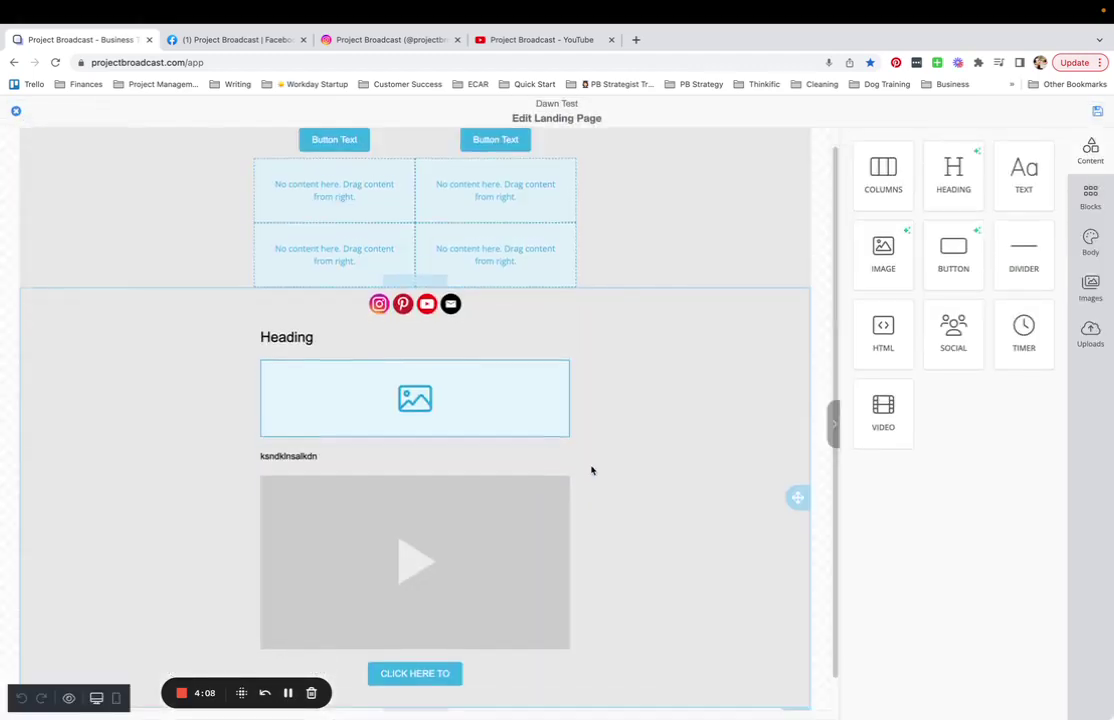
- Drop the saved Signature Block onto the page bottom, below the food photo
{"action": "left_click", "coordinate": [1090, 199]}
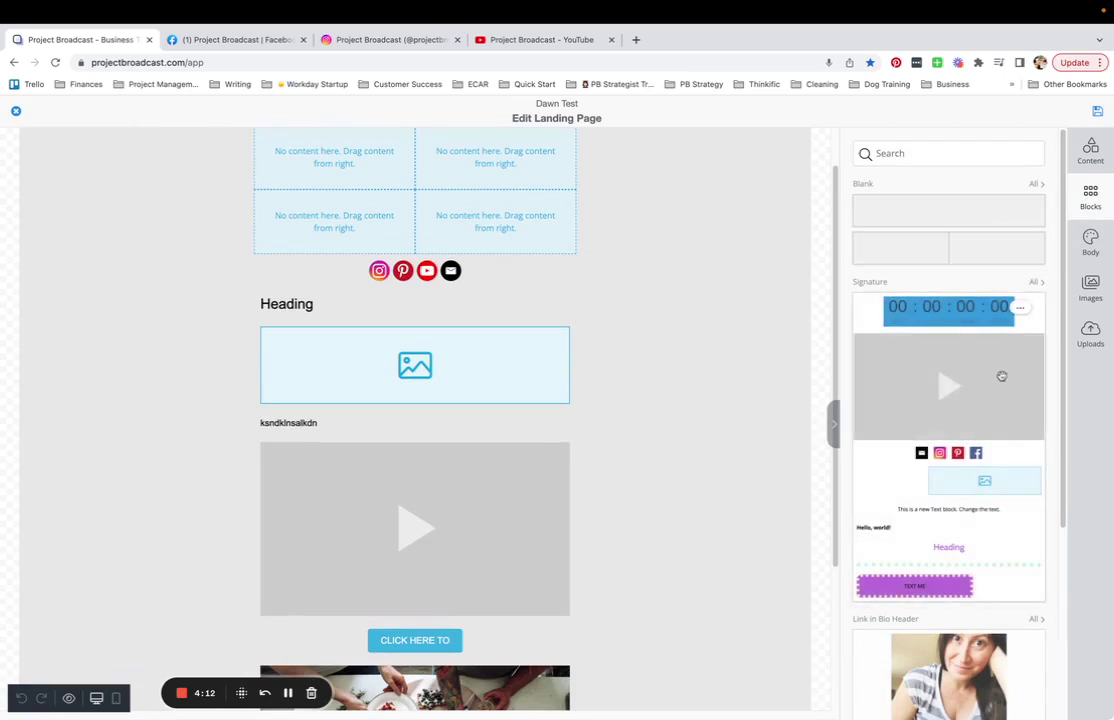
{"action": "scroll", "coordinate": [975, 398], "scroll_direction": "down", "scroll_amount": 5}
{"action": "scroll", "coordinate": [950, 420], "scroll_direction": "up", "scroll_amount": 5}
{"action": "scroll", "coordinate": [950, 420], "scroll_direction": "down", "scroll_amount": 5}
{"action": "mouse_move", "coordinate": [1005, 645]}
{"action": "left_mouse_down"}
{"action": "mouse_move", "coordinate": [759, 640]}
{"action": "mouse_move", "coordinate": [530, 714]}
{"action": "mouse_move", "coordinate": [526, 688]}
{"action": "mouse_move", "coordinate": [502, 682]}
{"action": "left_mouse_up"}
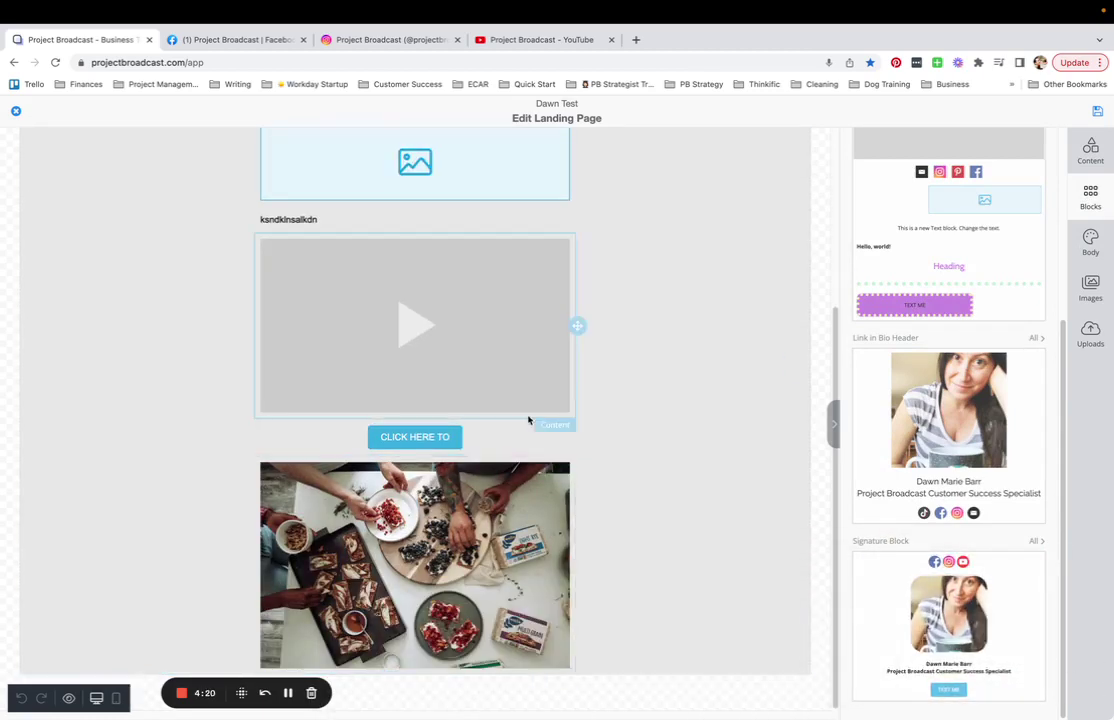
{"action": "left_click_drag", "start_coordinate": [1005, 625], "coordinate": [527, 668]}
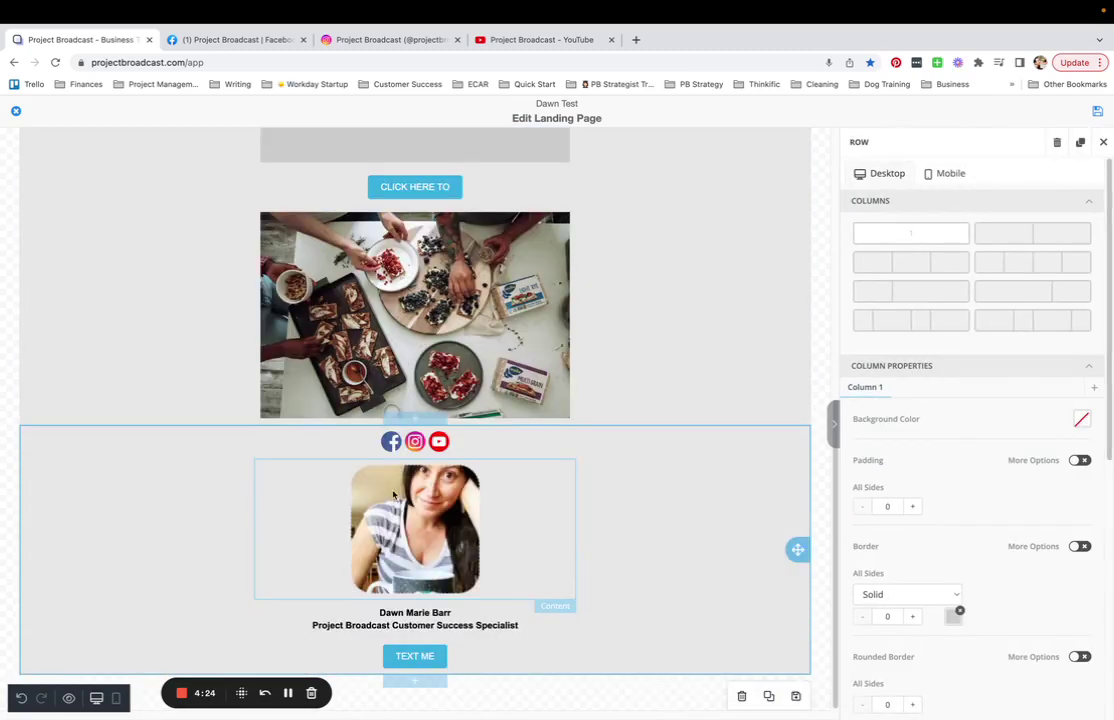
{"action": "left_click", "coordinate": [473, 448]}
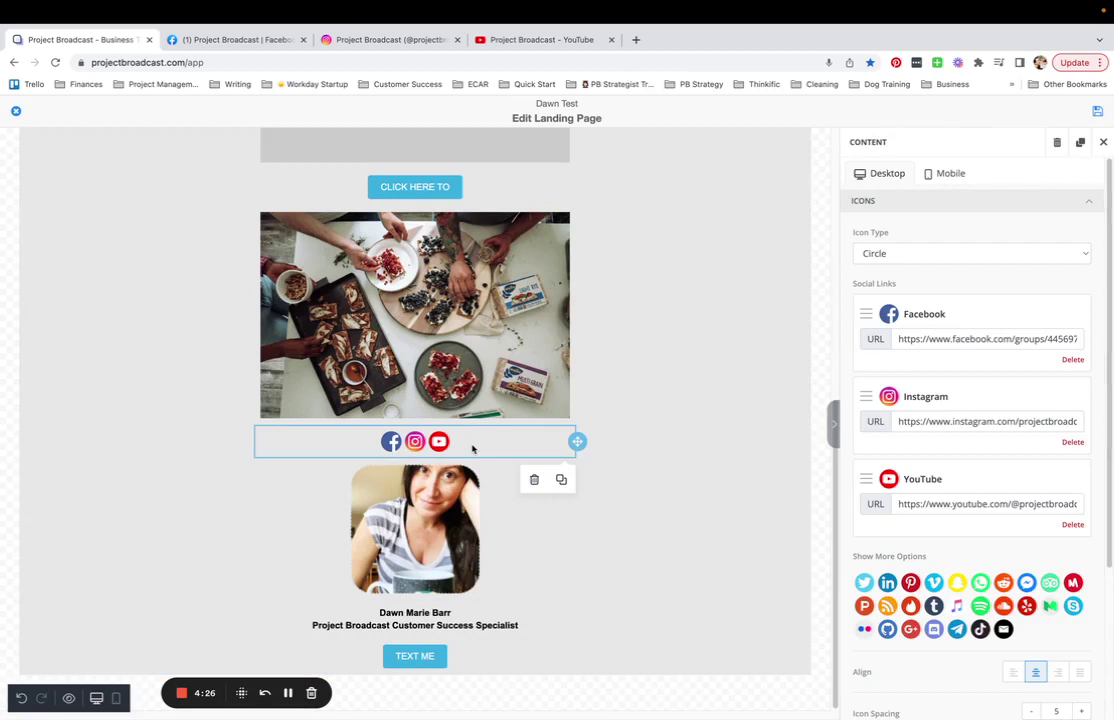
{"action": "left_click", "coordinate": [425, 656]}
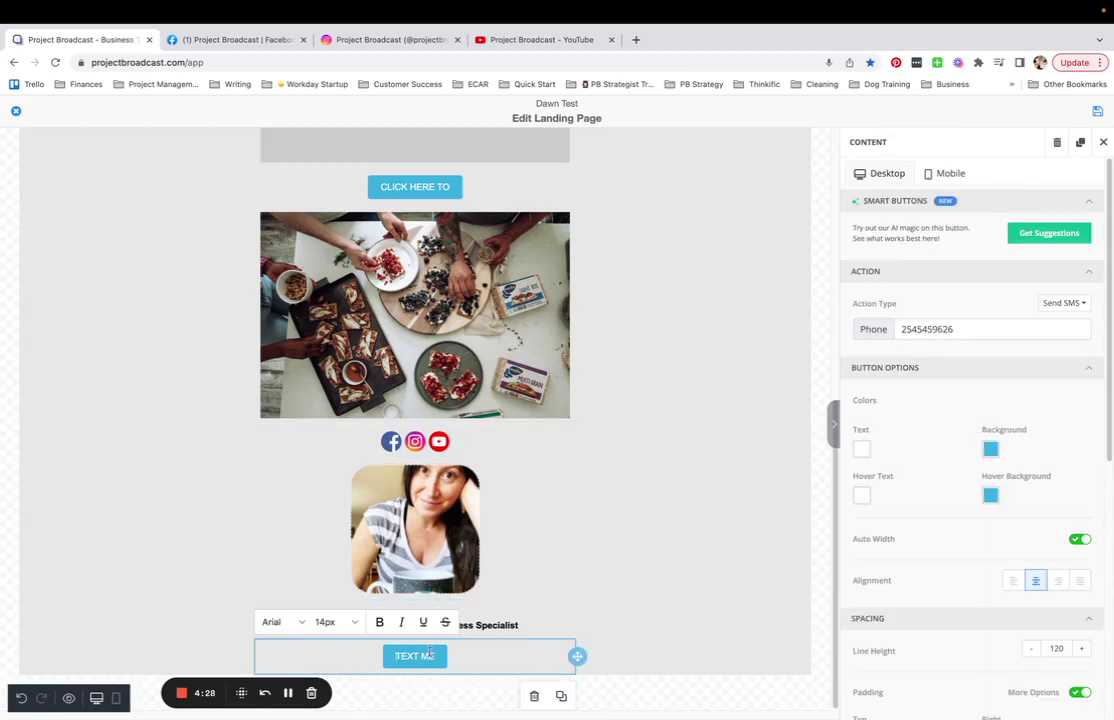
{"action": "left_click", "coordinate": [366, 486]}
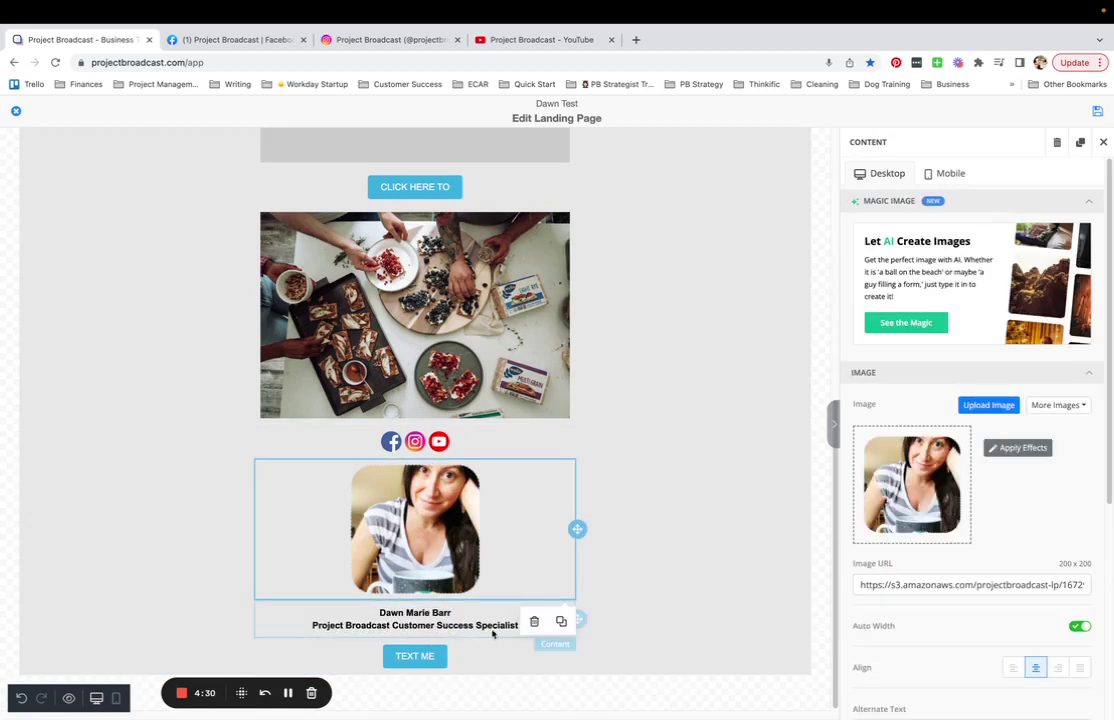
{"action": "left_click", "coordinate": [457, 620]}
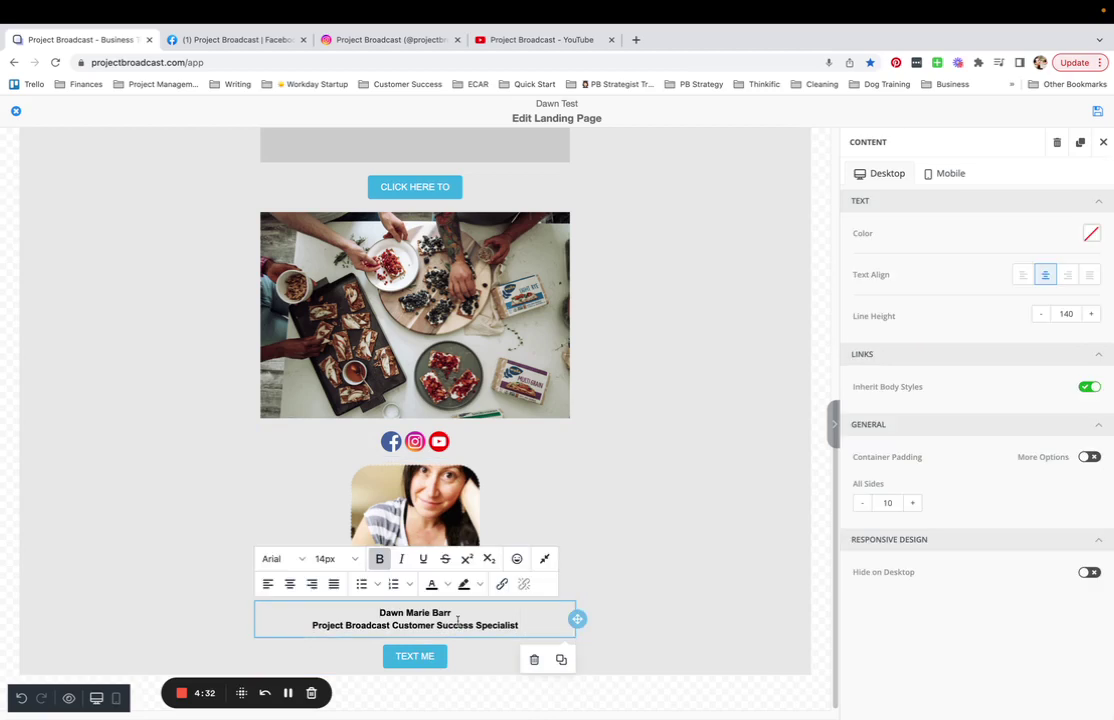